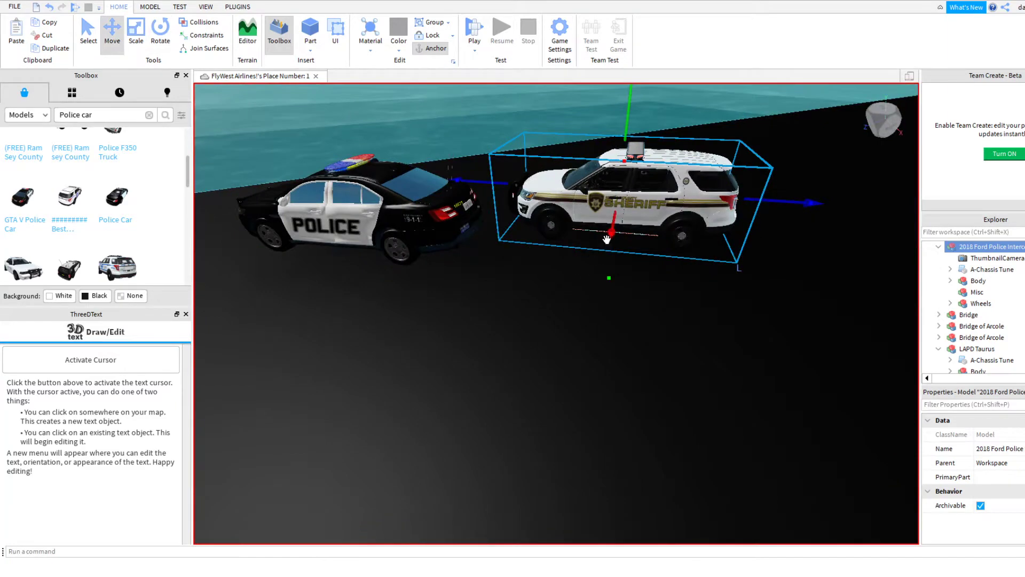
Move the sheriff SUV forward on the black platform and slightly away from the police sedan's rear.
{"action": "left_click_drag", "start_coordinate": [609, 237], "coordinate": [600, 287]}
{"action": "right_click_drag", "start_coordinate": [599, 287], "coordinate": [606, 286]}
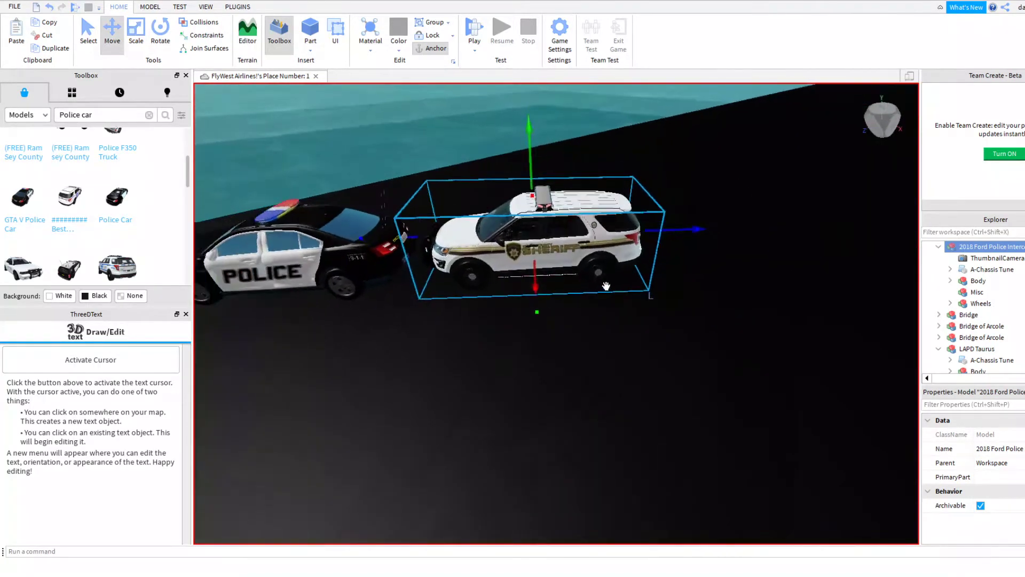
{"action": "scroll", "coordinate": [606, 285], "scroll_direction": "down", "scroll_amount": 2}
{"action": "left_click_drag", "start_coordinate": [659, 254], "coordinate": [671, 255]}
Rotate the sheriff SUV to stand diagonally behind the police sedan and shift it sideways along the platform.
{"action": "left_click", "coordinate": [162, 32]}
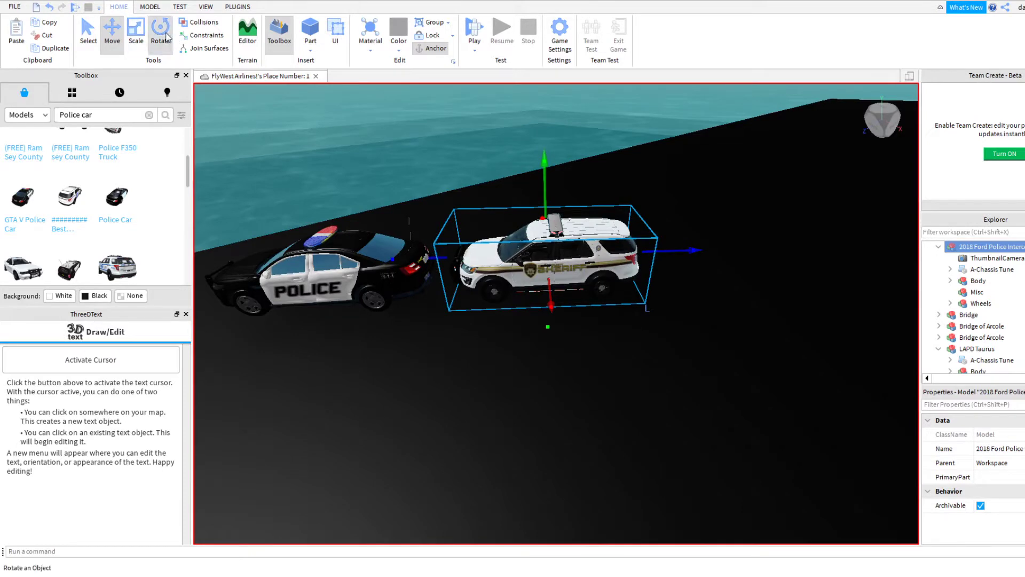
{"action": "left_click_drag", "start_coordinate": [553, 332], "coordinate": [509, 344]}
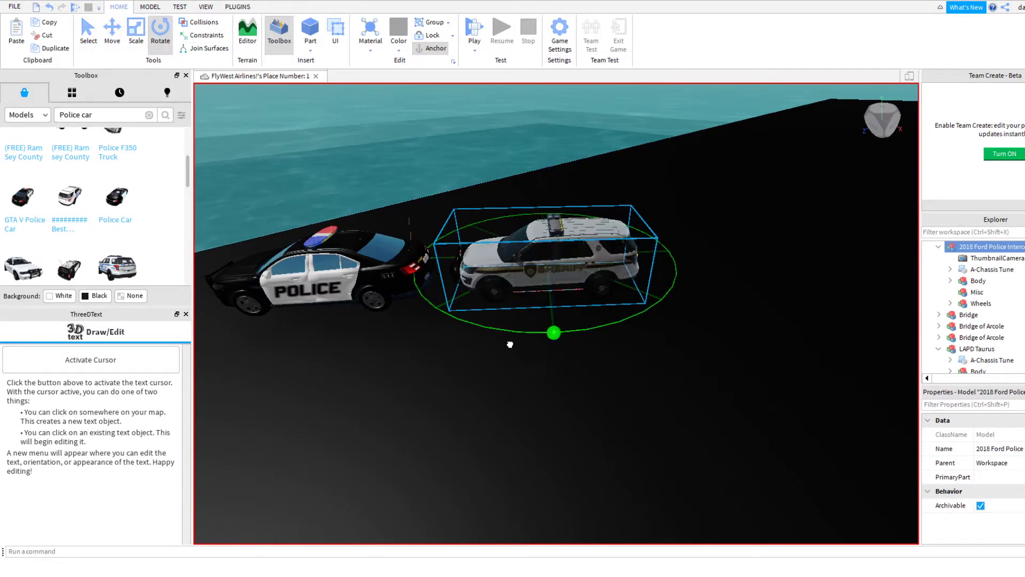
{"action": "left_click_drag", "start_coordinate": [390, 341], "coordinate": [377, 274]}
{"action": "left_click", "coordinate": [112, 33]}
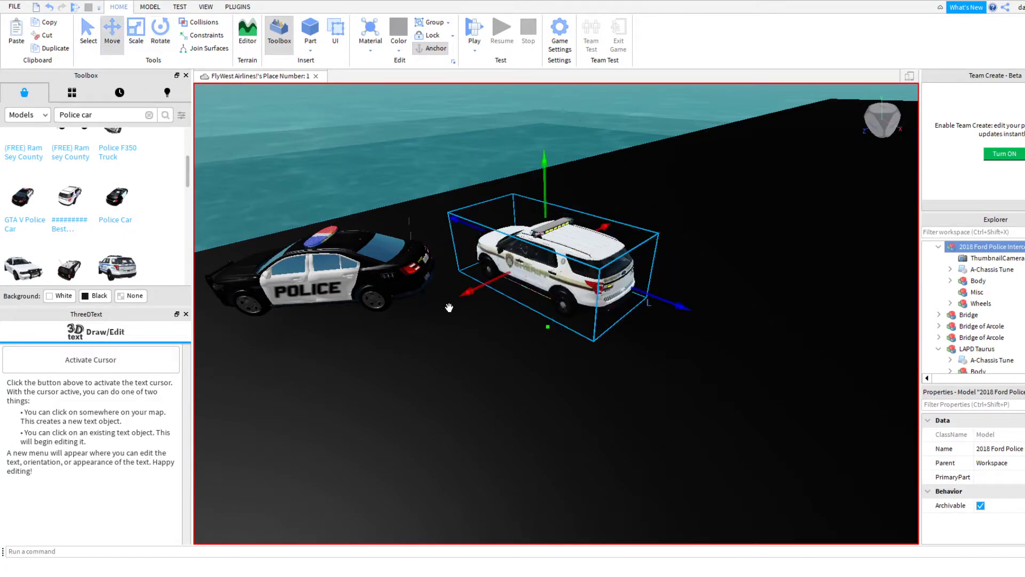
{"action": "left_click_drag", "start_coordinate": [463, 286], "coordinate": [423, 306]}
Replace the current model search with a search for "POlice".
{"action": "right_click_drag", "start_coordinate": [684, 347], "coordinate": [709, 356]}
{"action": "key", "text": "w"}
{"action": "key", "text": "w"}
{"action": "key", "text": "w"}
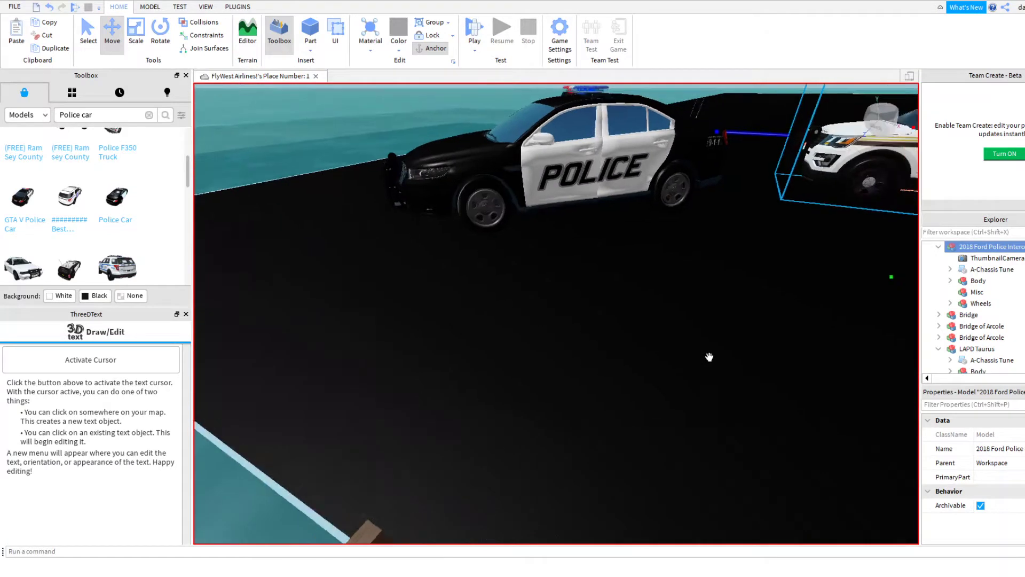
{"action": "left_click", "coordinate": [150, 115]}
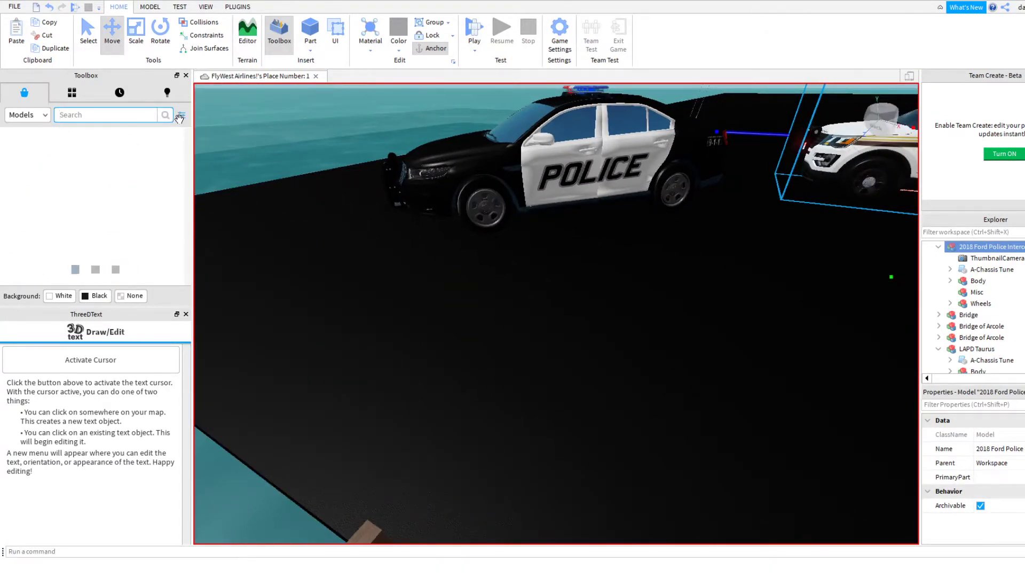
{"action": "type", "text": "POlice"}
{"action": "key", "text": "Return"}
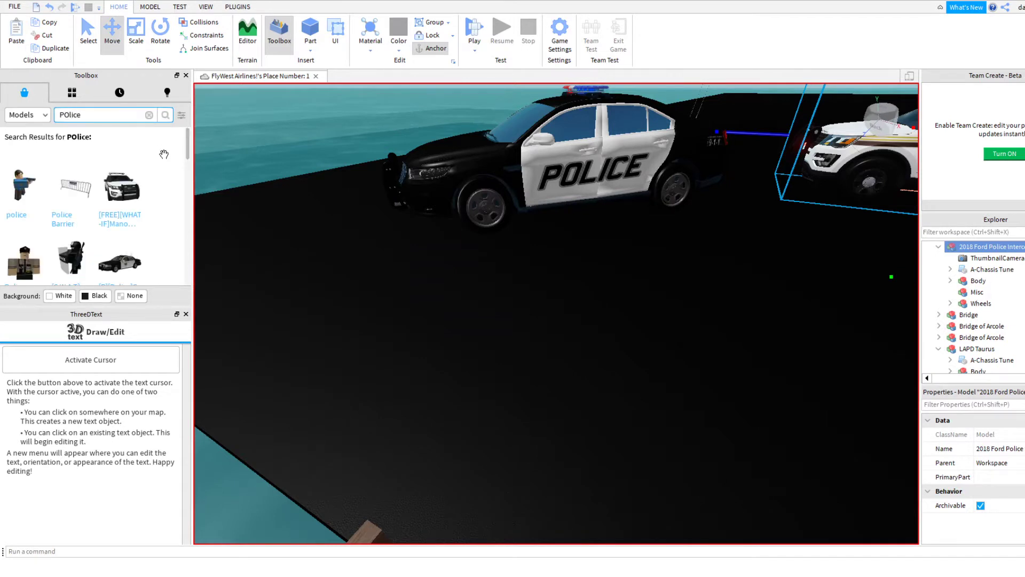
Try out the blue-shirted police officer model beside the cars and delete it again.
{"action": "mouse_move", "coordinate": [38, 202]}
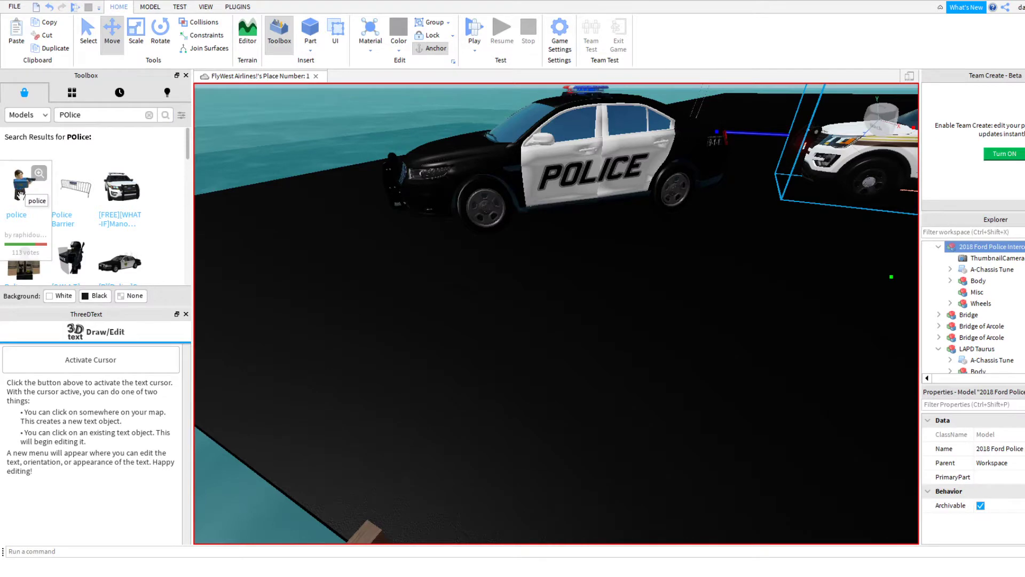
{"action": "left_click", "coordinate": [21, 196]}
{"action": "right_click_drag", "start_coordinate": [540, 351], "coordinate": [583, 354]}
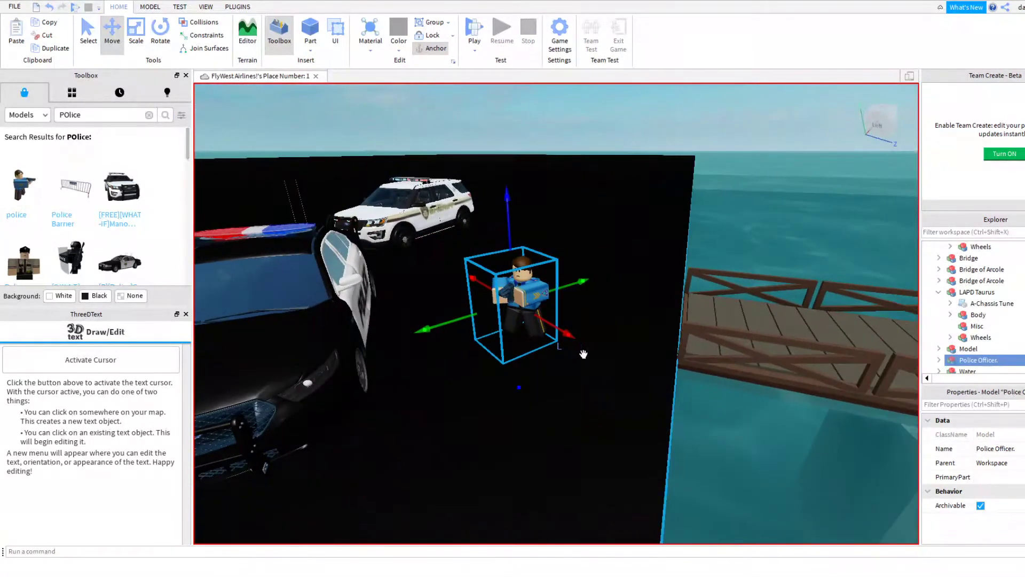
{"action": "key", "text": "d"}
{"action": "left_click", "coordinate": [91, 35]}
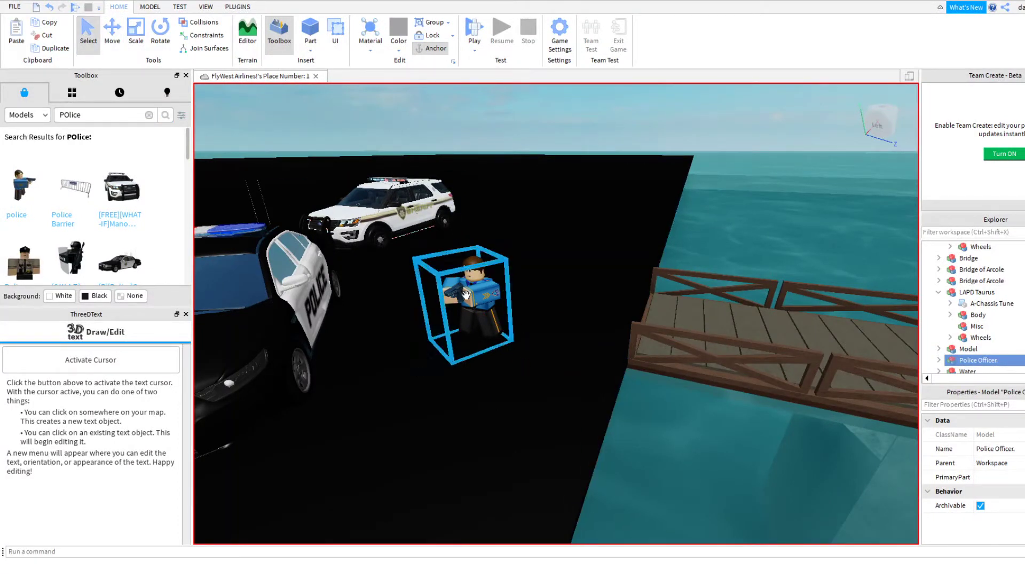
{"action": "key", "text": "Delete"}
Insert the Police model with the peaked cap from the search results onto the platform near the sedan.
{"action": "scroll", "coordinate": [336, 305], "scroll_direction": "up", "scroll_amount": 2}
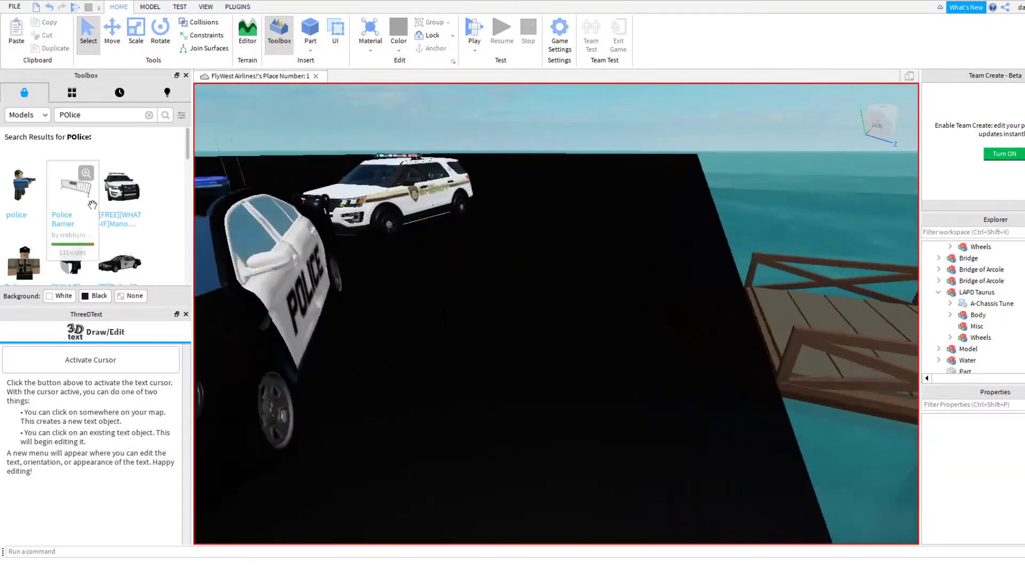
{"action": "scroll", "coordinate": [78, 208], "scroll_direction": "down", "scroll_amount": 3}
{"action": "scroll", "coordinate": [76, 209], "scroll_direction": "up", "scroll_amount": 1}
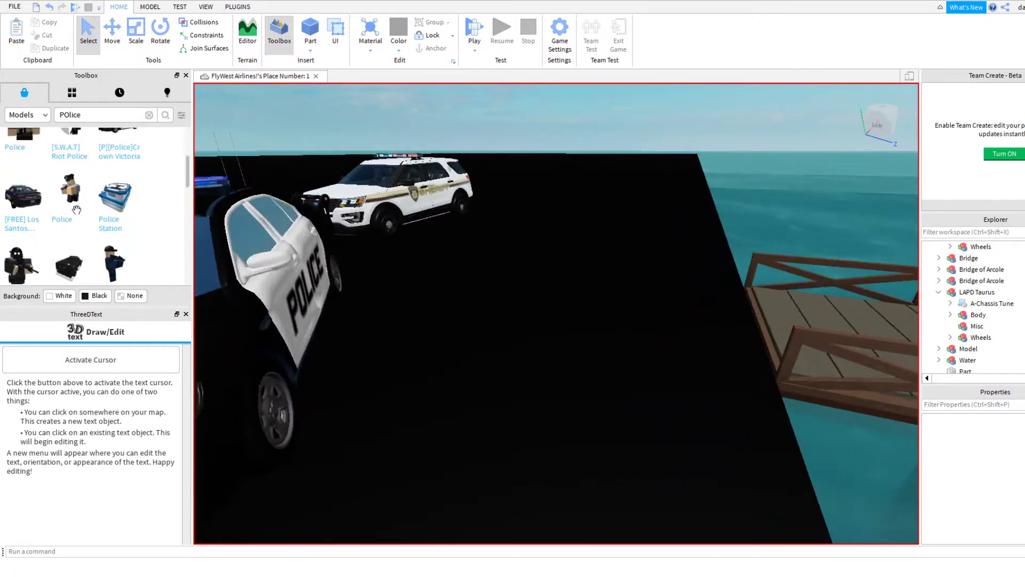
{"action": "left_click", "coordinate": [21, 147]}
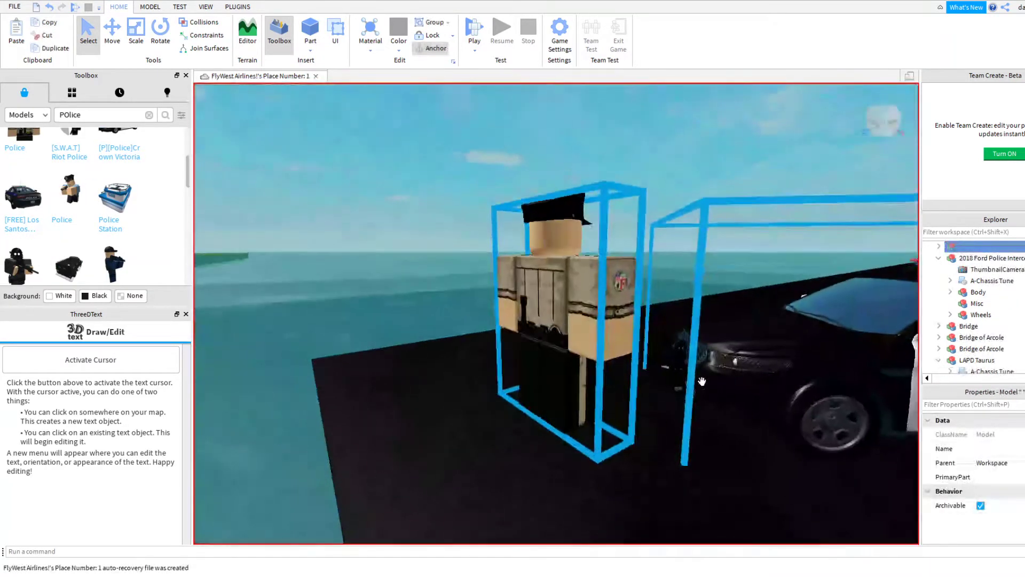
Turn the police officer around its vertical axis to stand at an angle on the platform.
{"action": "key", "text": "ctrl+4"}
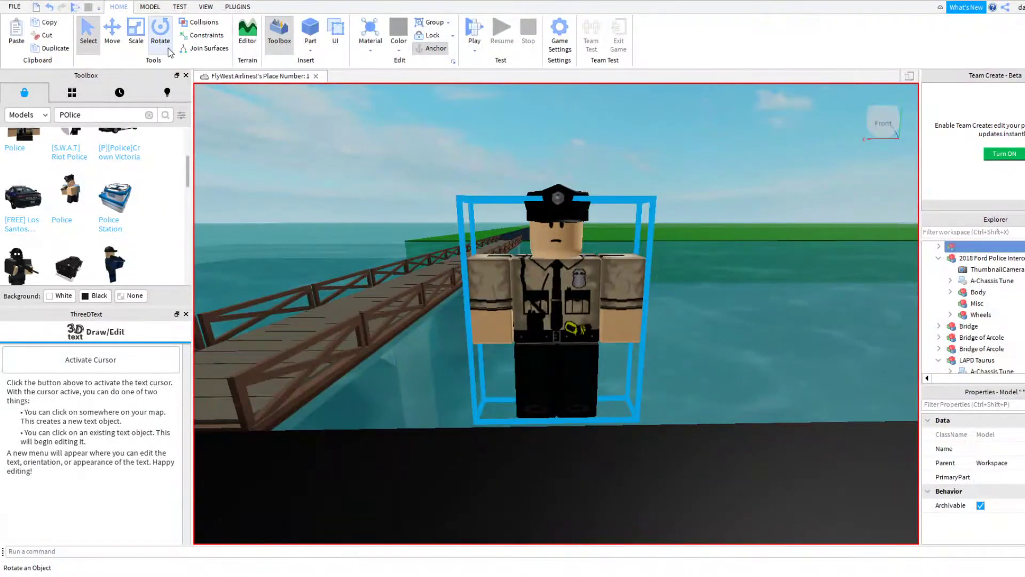
{"action": "left_click_drag", "start_coordinate": [772, 311], "coordinate": [671, 427]}
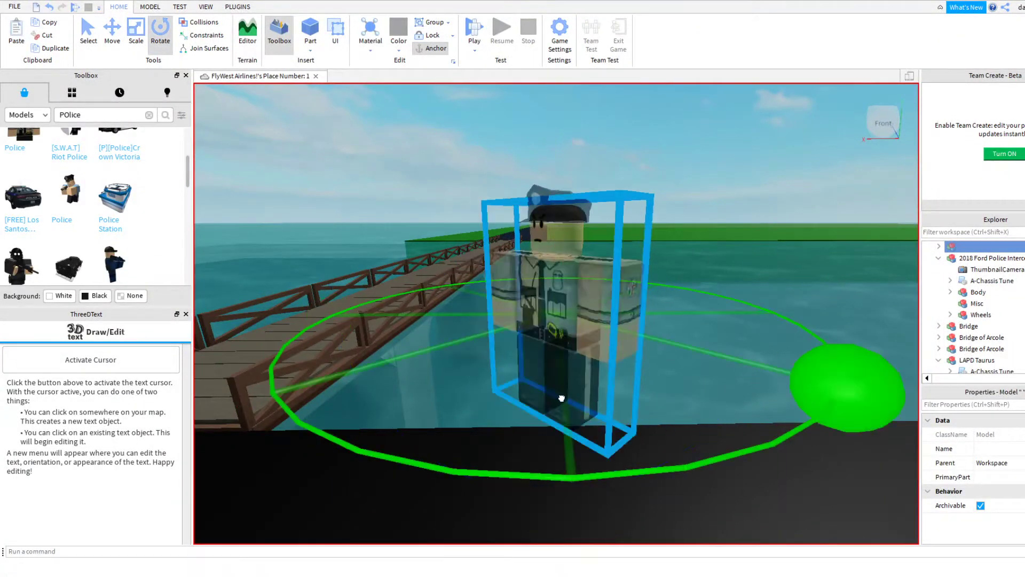
{"action": "left_click_drag", "start_coordinate": [561, 397], "coordinate": [568, 389]}
Lower the police officer onto the platform and move it next to the end of the wooden bridge.
{"action": "right_click_drag", "start_coordinate": [569, 393], "coordinate": [627, 414]}
{"action": "scroll", "coordinate": [627, 415], "scroll_direction": "down", "scroll_amount": 4}
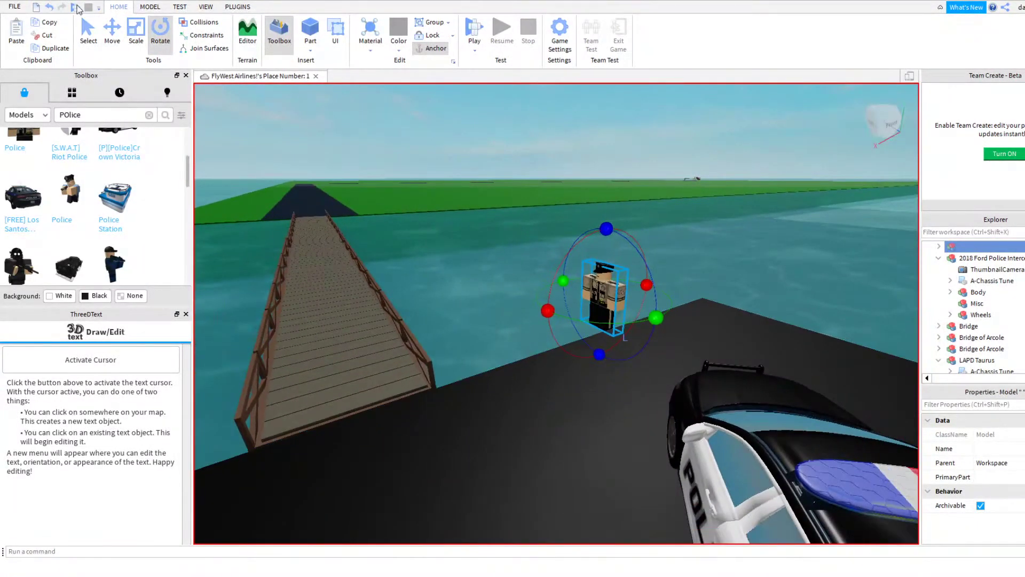
{"action": "left_click", "coordinate": [112, 31]}
{"action": "left_click_drag", "start_coordinate": [607, 214], "coordinate": [610, 264]}
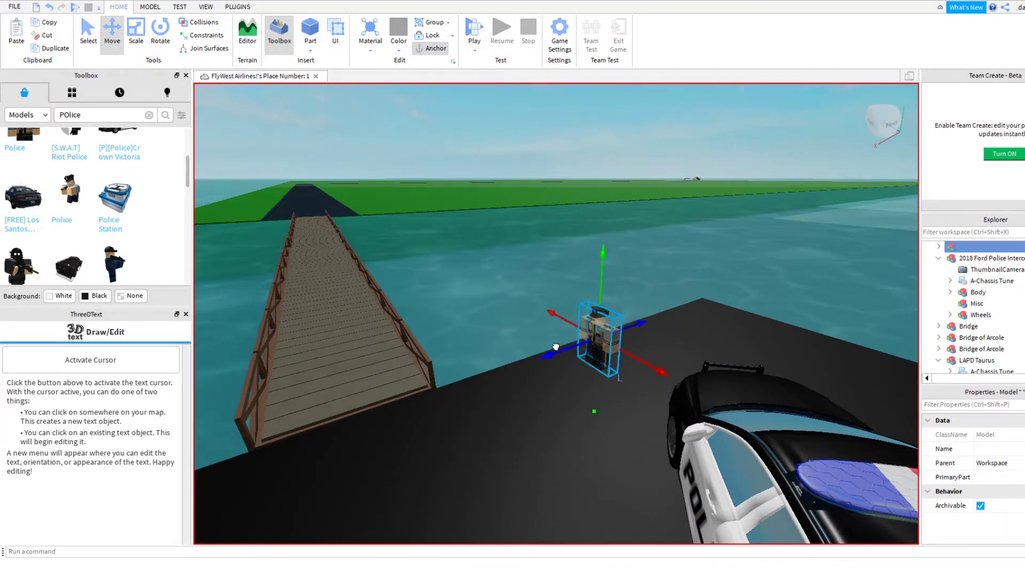
{"action": "left_click_drag", "start_coordinate": [555, 347], "coordinate": [419, 390]}
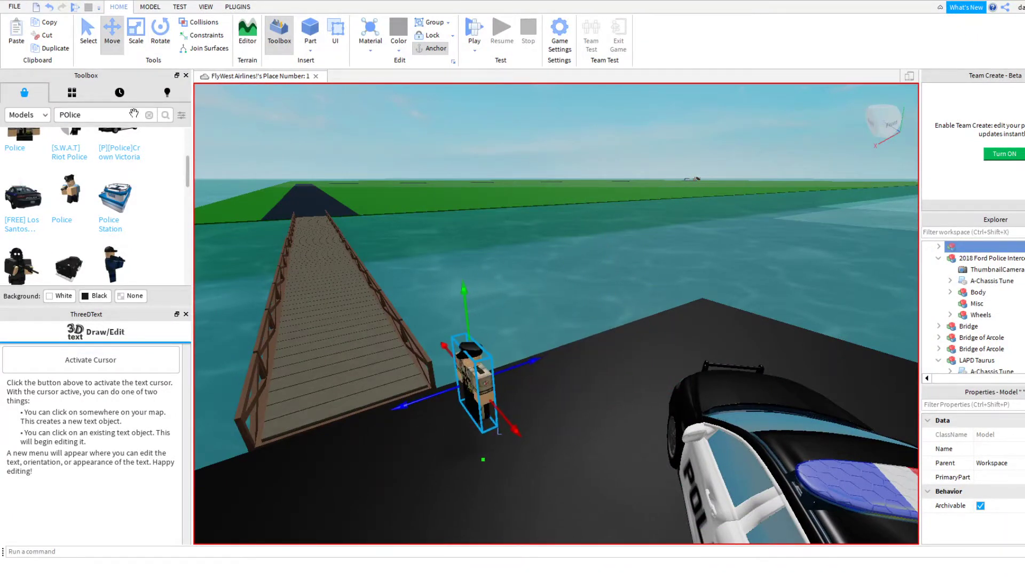
Rotate the police officer square to the bridge end and shift it along the platform edge by the entrance.
{"action": "left_click", "coordinate": [164, 34]}
{"action": "left_click_drag", "start_coordinate": [515, 429], "coordinate": [427, 431]}
{"action": "right_click_drag", "start_coordinate": [445, 433], "coordinate": [445, 434]}
{"action": "left_click", "coordinate": [112, 32]}
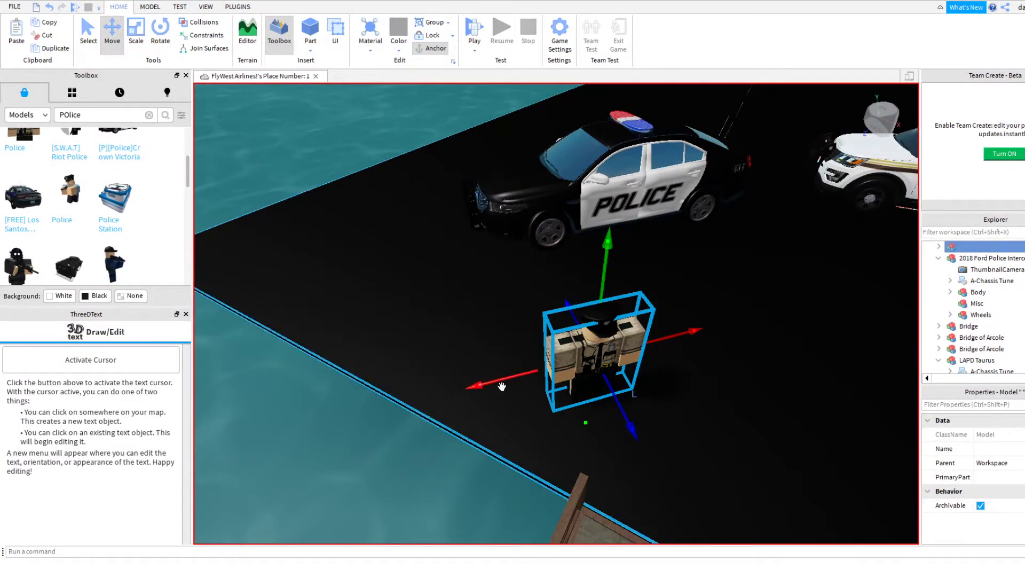
{"action": "left_click_drag", "start_coordinate": [499, 384], "coordinate": [445, 397]}
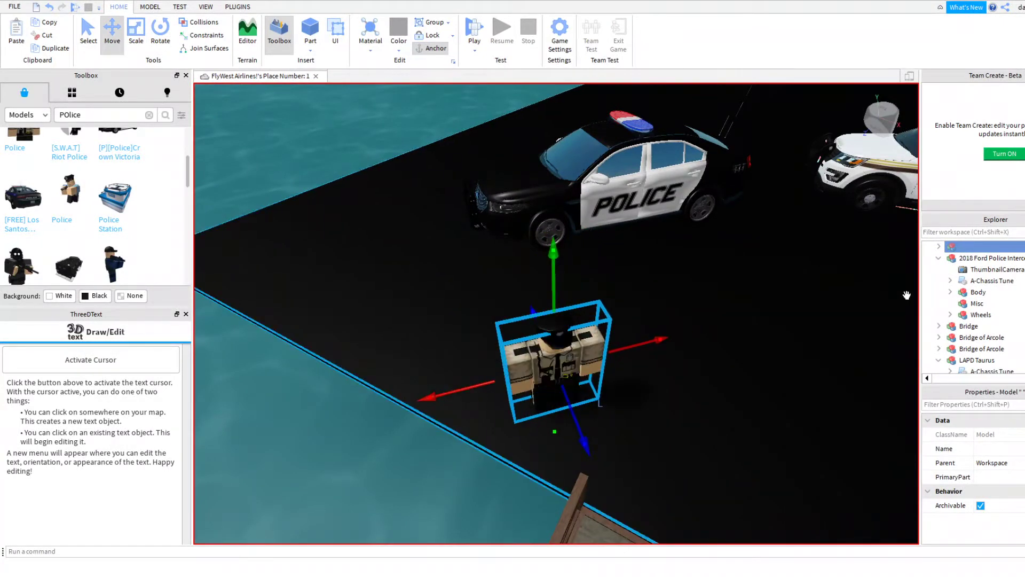
Name the officer model "Police" and inspect its child parts, including the Head.
{"action": "mouse_move", "coordinate": [972, 248]}
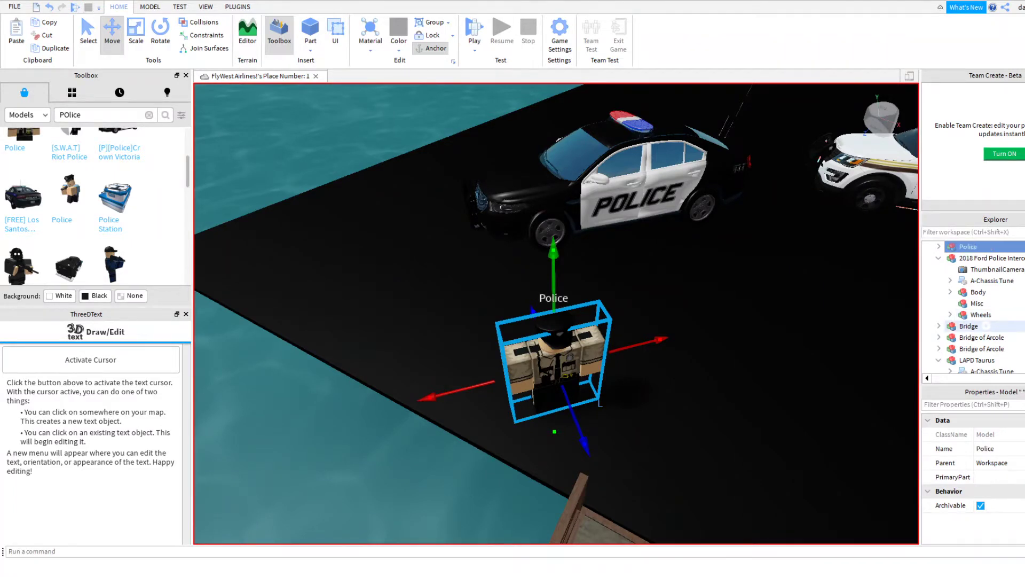
{"action": "left_click", "coordinate": [939, 247]}
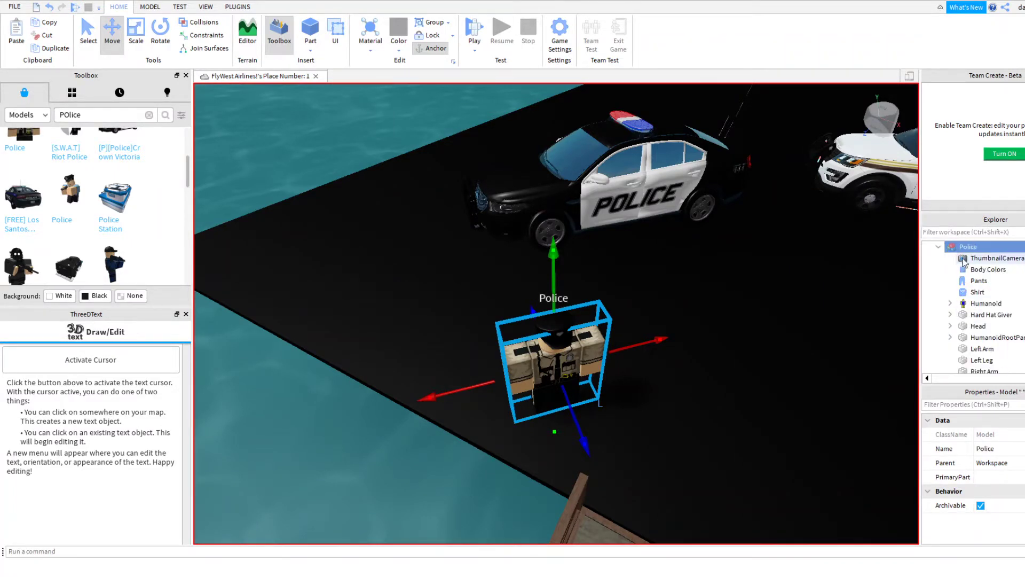
{"action": "left_click", "coordinate": [950, 326]}
{"action": "scroll", "coordinate": [955, 320], "scroll_direction": "down", "scroll_amount": 1}
{"action": "scroll", "coordinate": [977, 299], "scroll_direction": "down", "scroll_amount": 3}
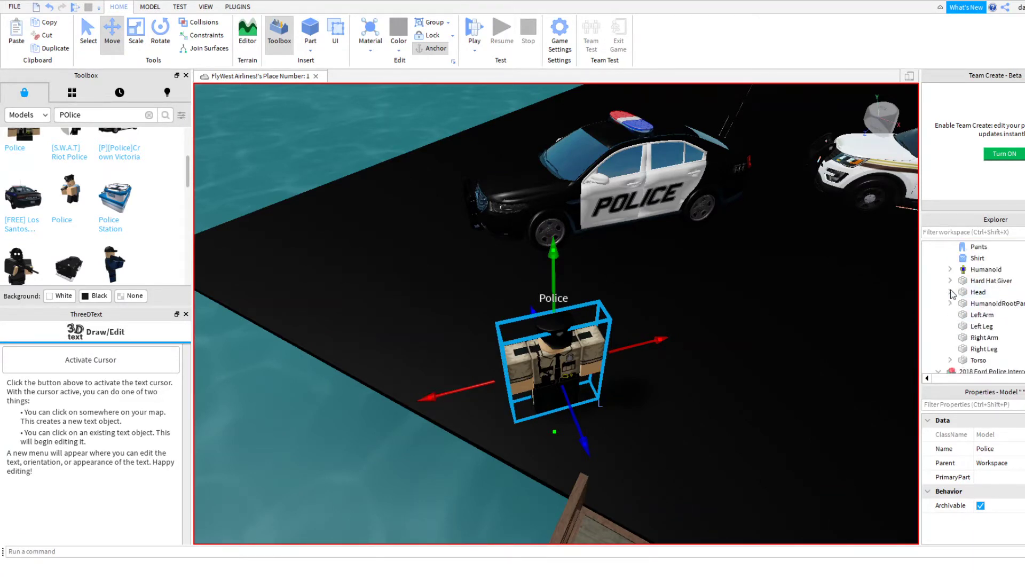
{"action": "scroll", "coordinate": [992, 305], "scroll_direction": "up", "scroll_amount": 2}
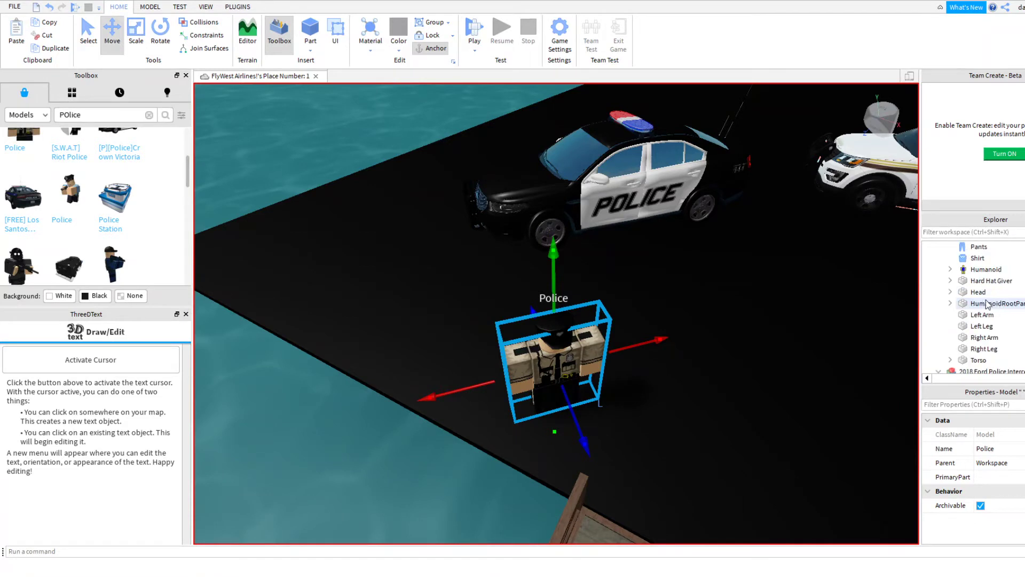
{"action": "left_click", "coordinate": [982, 292]}
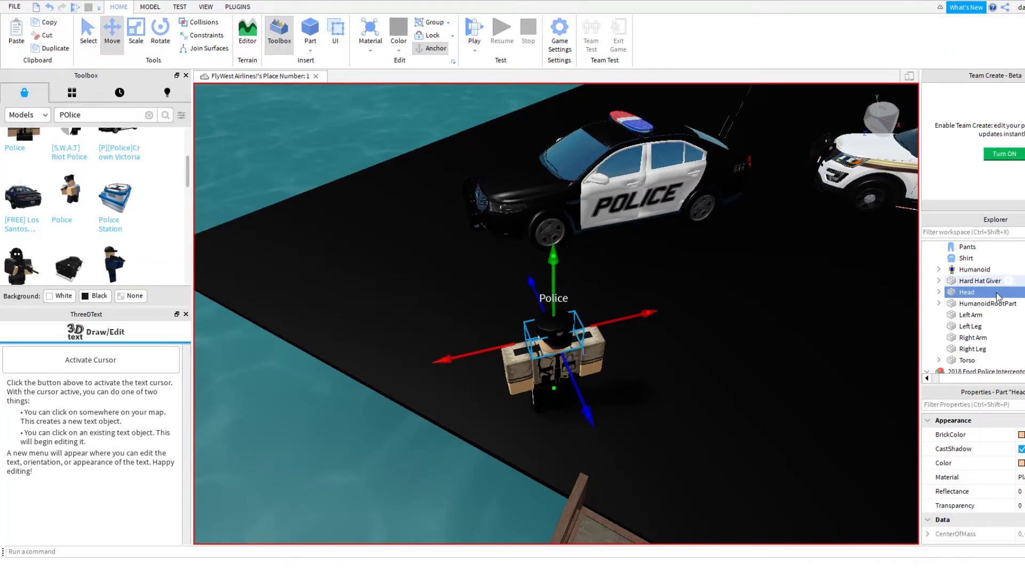
{"action": "scroll", "coordinate": [993, 294], "scroll_direction": "up", "scroll_amount": 2}
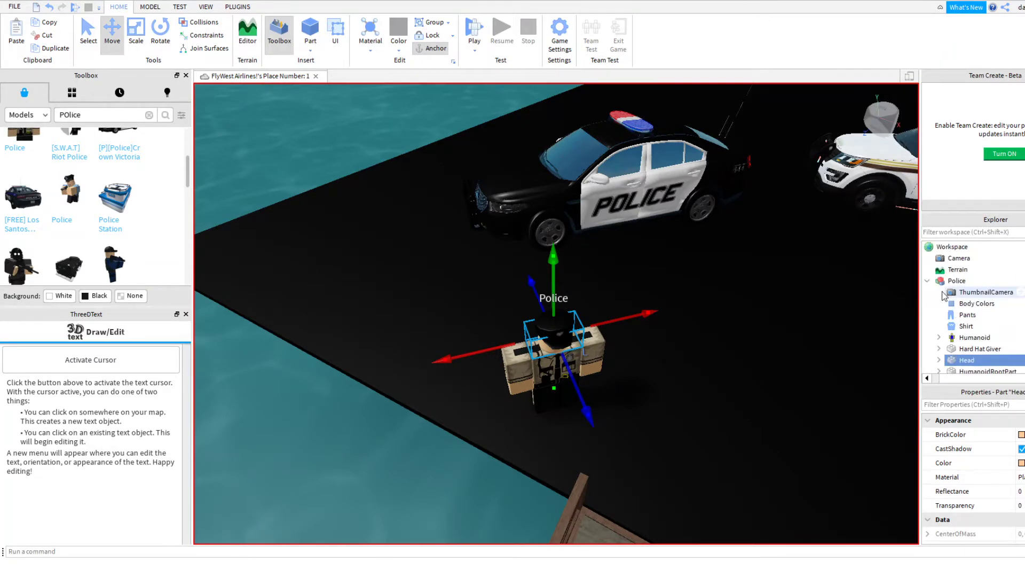
Rename the officer model "Go straight ahead!".
{"action": "left_click", "coordinate": [928, 280]}
{"action": "left_click", "coordinate": [953, 282]}
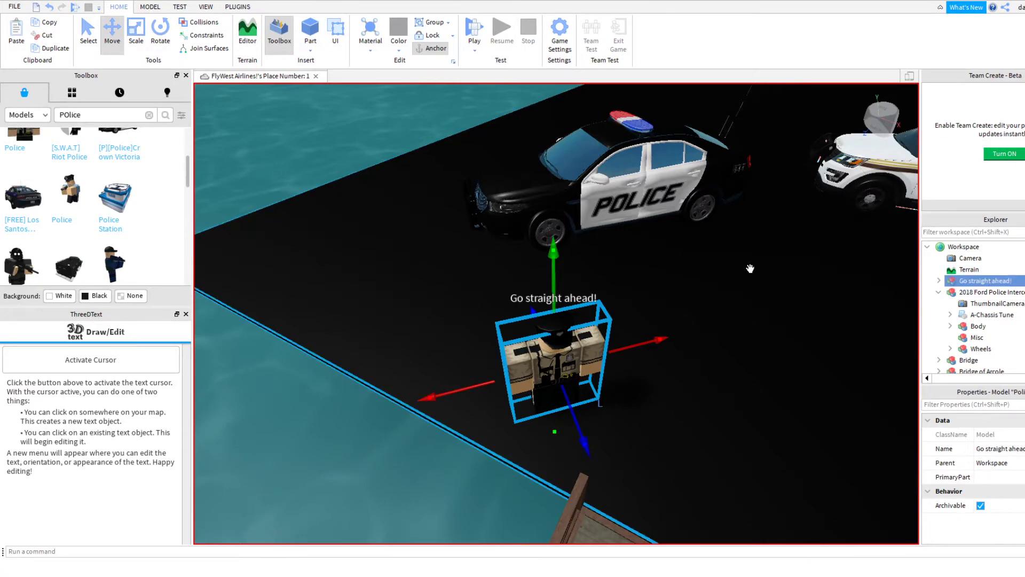
Anchor the grey block behind the sheriff SUV and stretch it lengthwise into a long bar.
{"action": "mouse_move", "coordinate": [734, 269]}
{"action": "right_mouse_down"}
{"action": "mouse_move", "coordinate": [710, 258]}
{"action": "mouse_move", "coordinate": [735, 267]}
{"action": "mouse_move", "coordinate": [714, 270]}
{"action": "mouse_move", "coordinate": [734, 268]}
{"action": "right_mouse_up"}
{"action": "key", "text": "a"}
{"action": "key", "text": "w"}
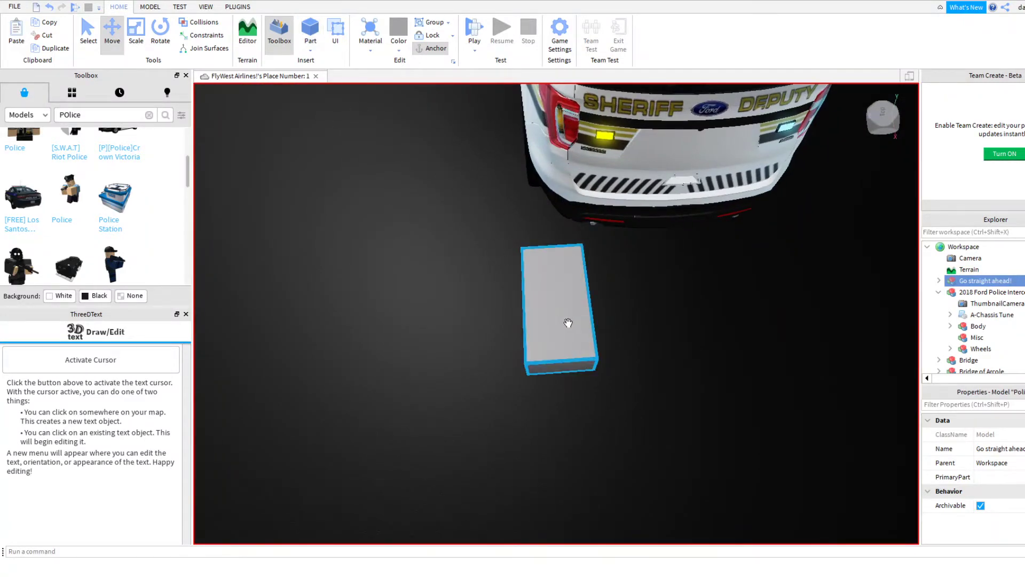
{"action": "left_click", "coordinate": [568, 320]}
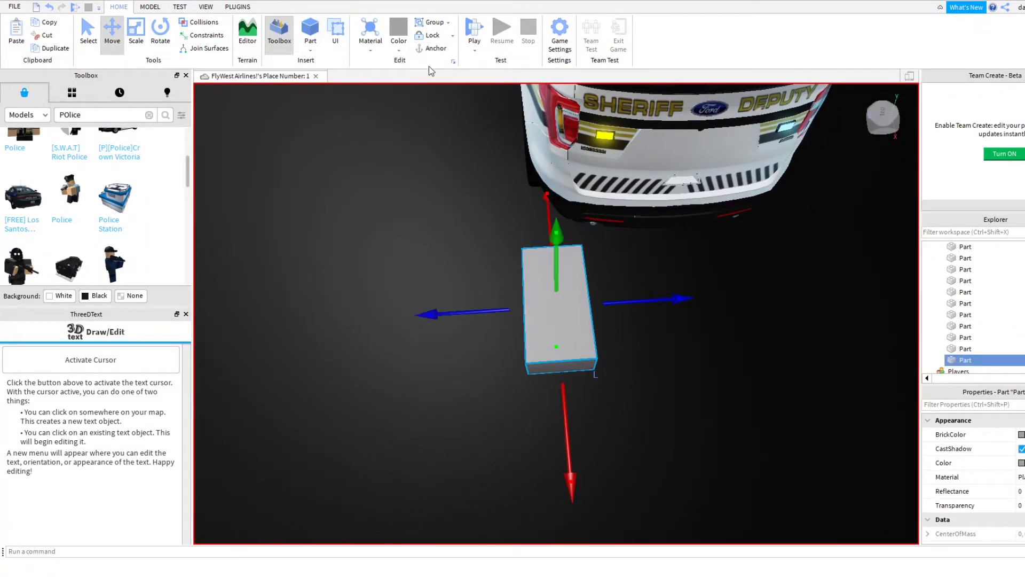
{"action": "left_click", "coordinate": [136, 32]}
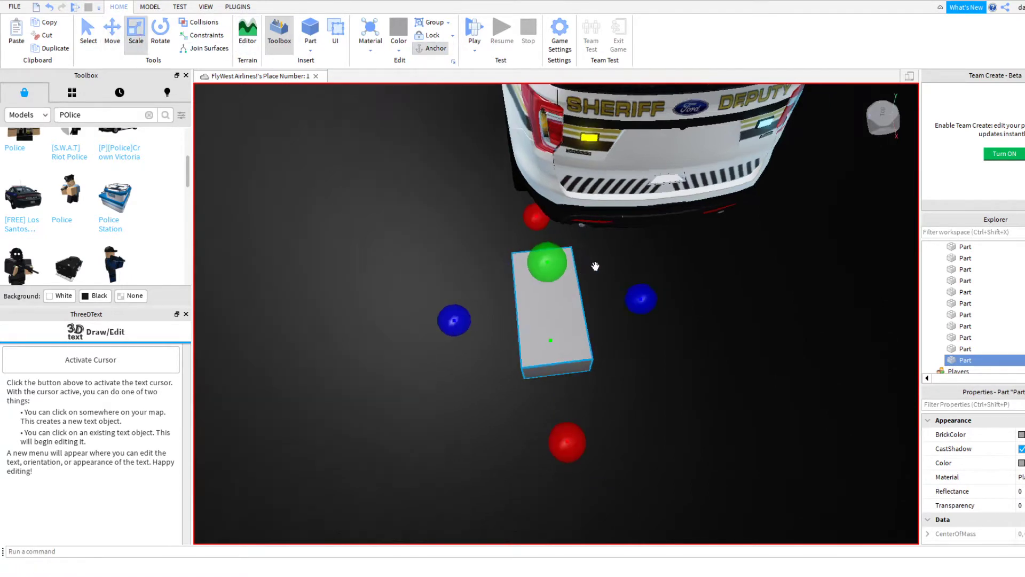
{"action": "right_click_drag", "start_coordinate": [595, 266], "coordinate": [680, 336]}
{"action": "left_click_drag", "start_coordinate": [744, 432], "coordinate": [781, 433]}
{"action": "right_click_drag", "start_coordinate": [781, 433], "coordinate": [790, 432]}
{"action": "left_click_drag", "start_coordinate": [790, 432], "coordinate": [798, 435]}
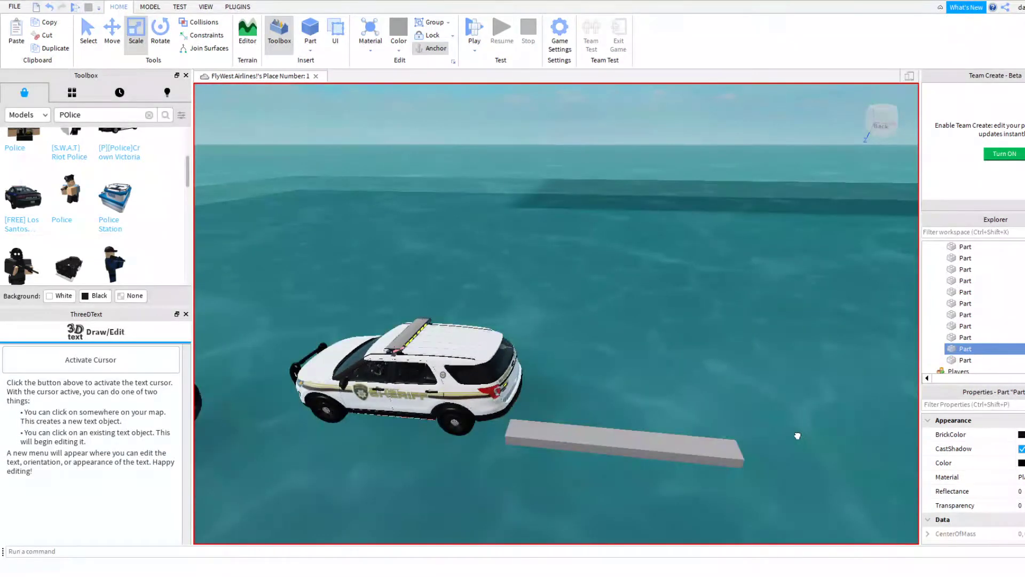
{"action": "left_click", "coordinate": [49, 8]}
Adjust the grey bar's length by scaling the end farthest from the sheriff SUV.
{"action": "left_click", "coordinate": [567, 447]}
{"action": "right_click_drag", "start_coordinate": [667, 450], "coordinate": [614, 401]}
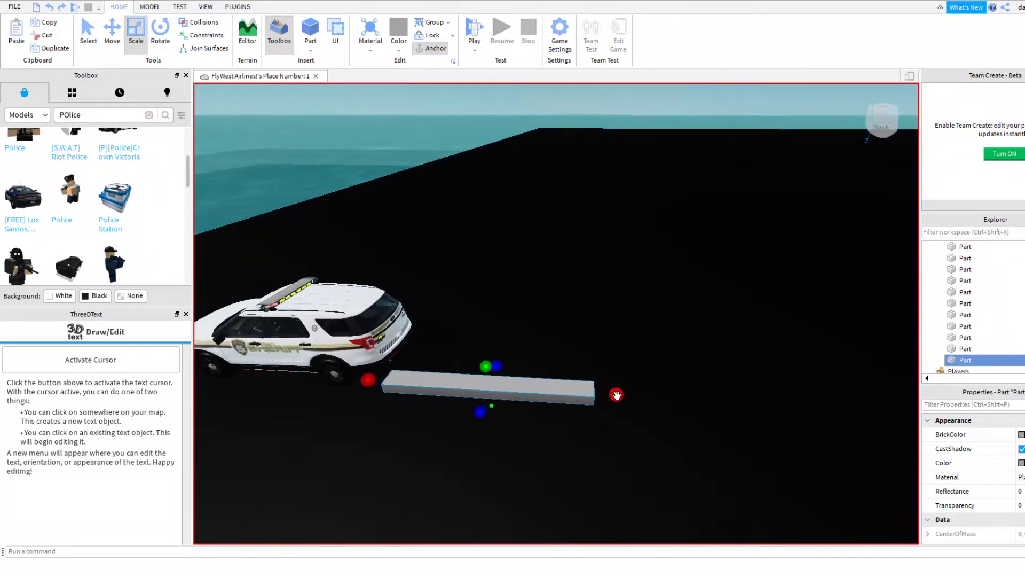
{"action": "left_click_drag", "start_coordinate": [617, 395], "coordinate": [541, 380]}
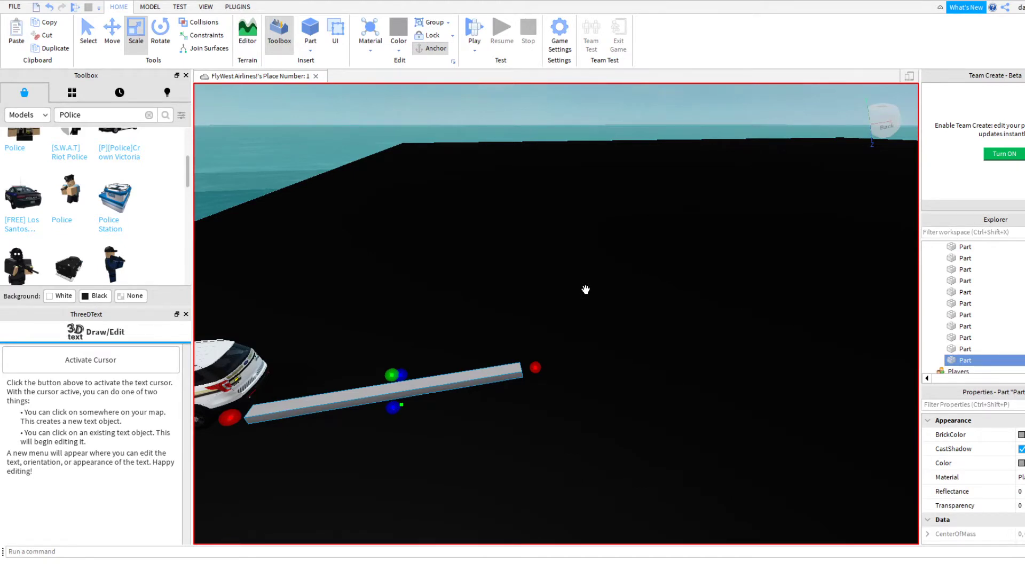
{"action": "key", "text": "d"}
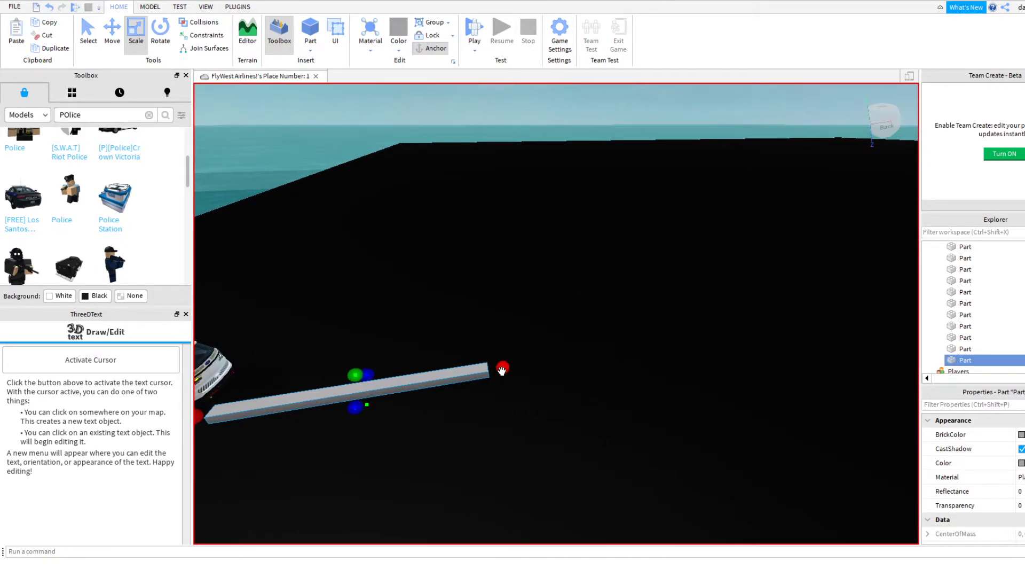
{"action": "left_click_drag", "start_coordinate": [501, 370], "coordinate": [522, 368]}
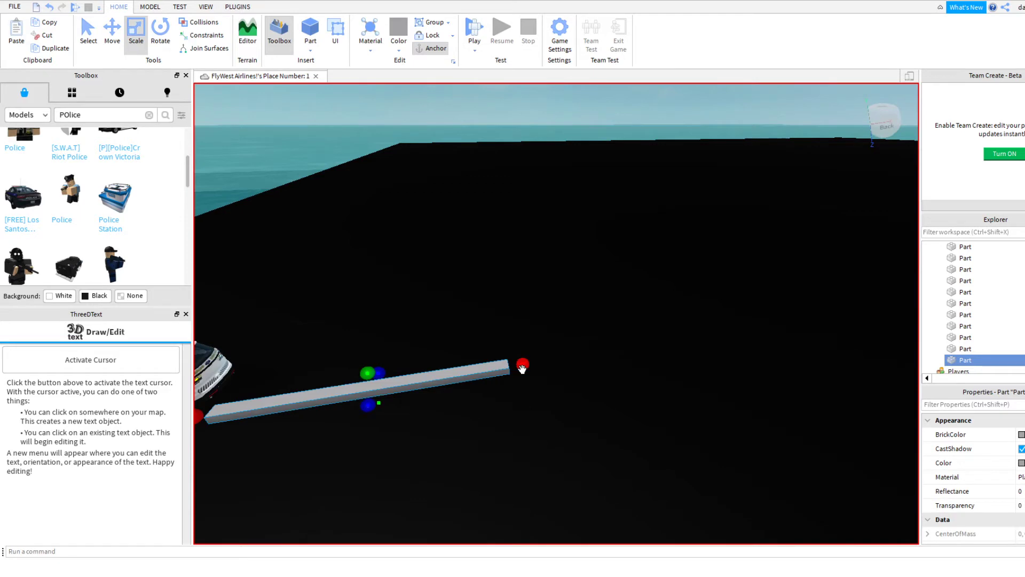
Clear the current police search from the model toolbox.
{"action": "right_click_drag", "start_coordinate": [544, 393], "coordinate": [544, 393]}
{"action": "key", "text": "w"}
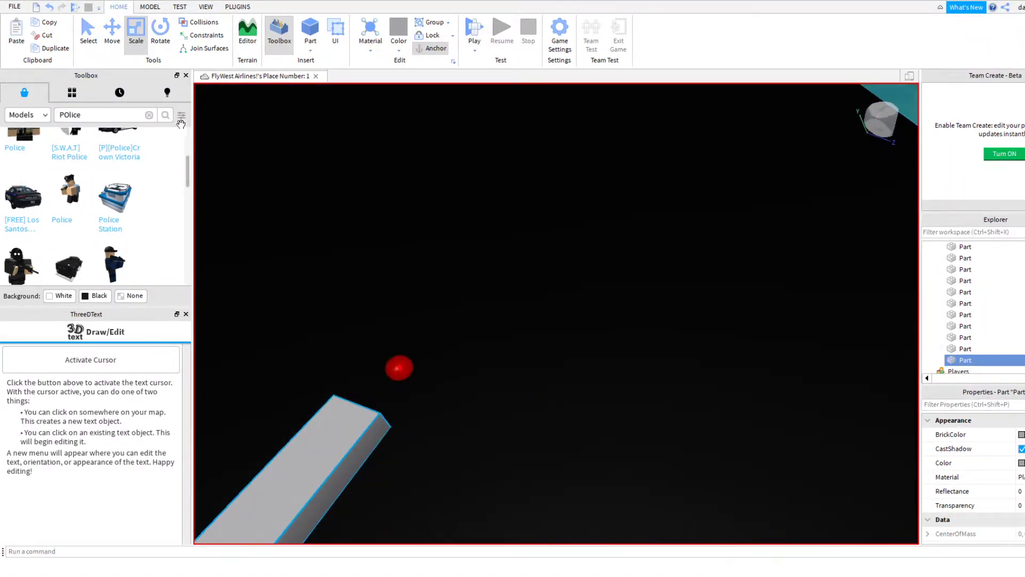
{"action": "key", "text": "s"}
{"action": "left_click", "coordinate": [150, 115]}
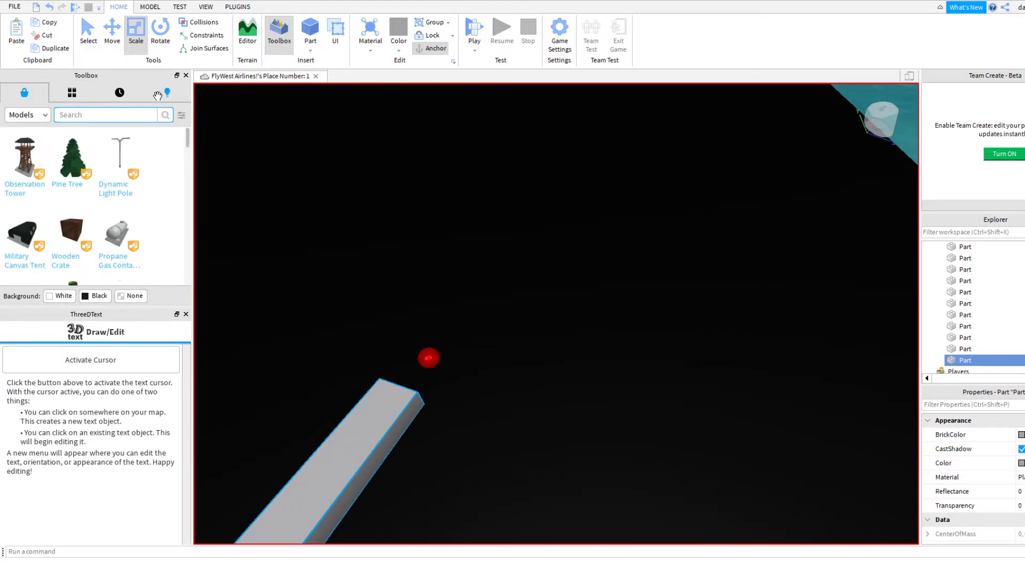
Inspect the existing Bridge of Arcole model beside the officer, and return to the far end of the grey bar.
{"action": "right_click_drag", "start_coordinate": [566, 240], "coordinate": [546, 242]}
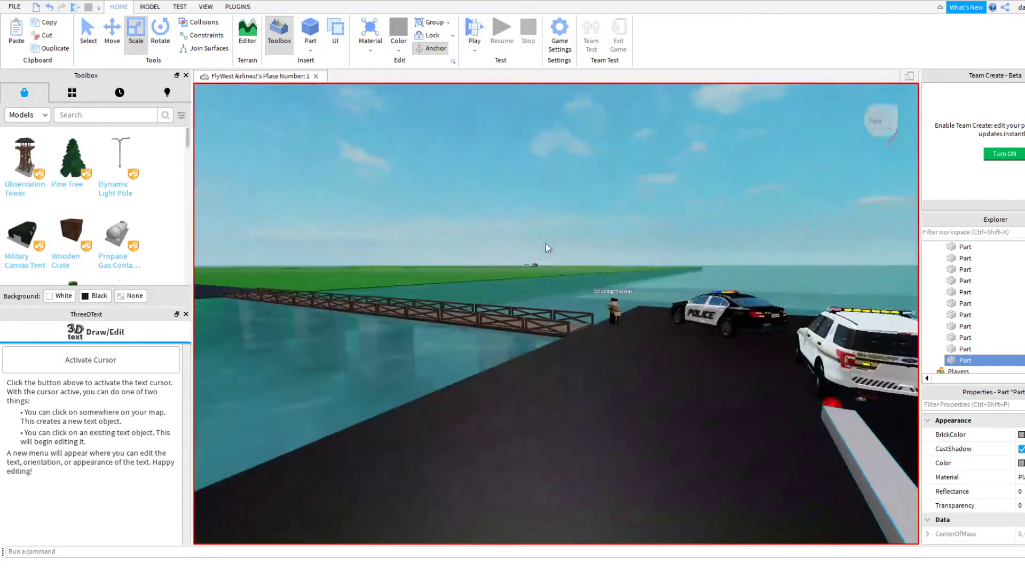
{"action": "left_click", "coordinate": [504, 325]}
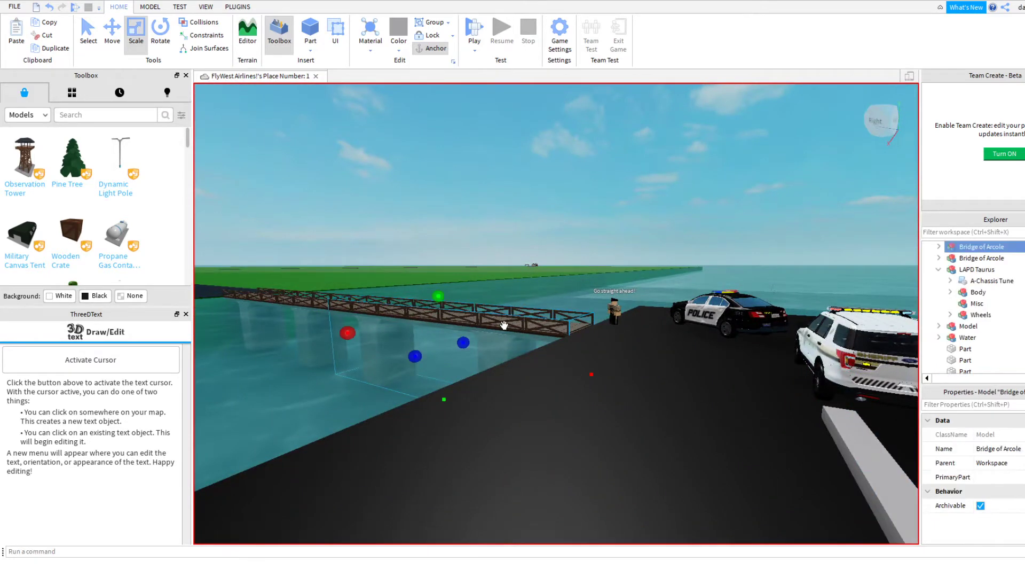
{"action": "right_click_drag", "start_coordinate": [508, 327], "coordinate": [506, 321]}
{"action": "left_click", "coordinate": [514, 316]}
{"action": "right_click_drag", "start_coordinate": [377, 235], "coordinate": [375, 235]}
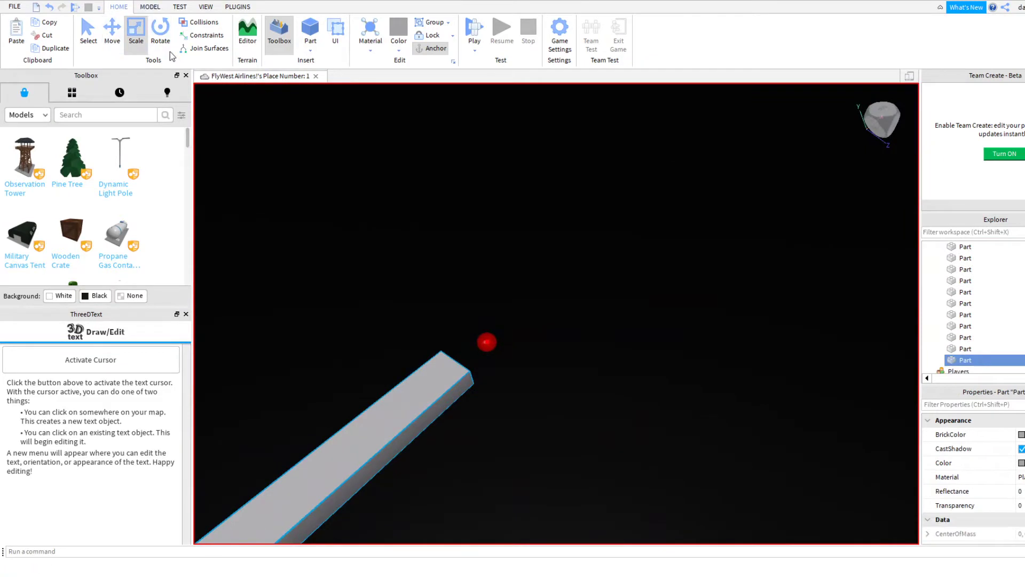
Search the toolbox models for "Bridge".
{"action": "left_click", "coordinate": [112, 117]}
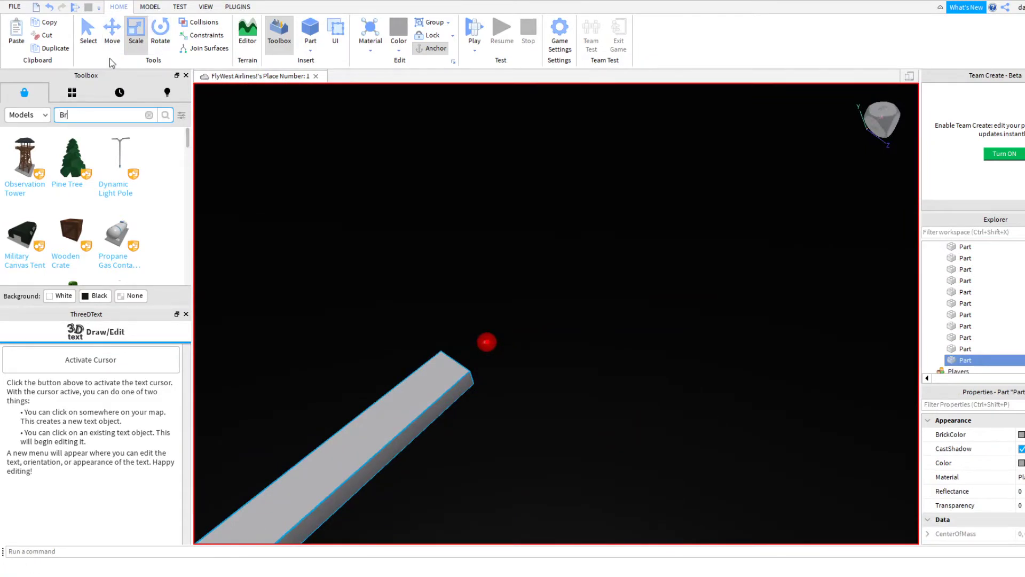
{"action": "key", "text": "Return"}
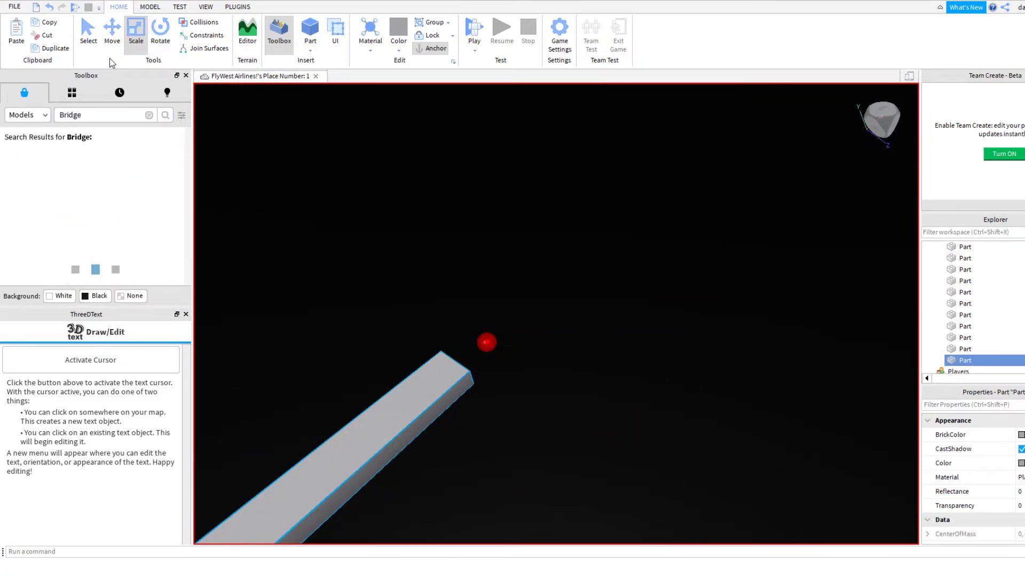
{"action": "right_click_drag", "start_coordinate": [598, 372], "coordinate": [597, 374]}
{"action": "scroll", "coordinate": [601, 374], "scroll_direction": "down", "scroll_amount": 2}
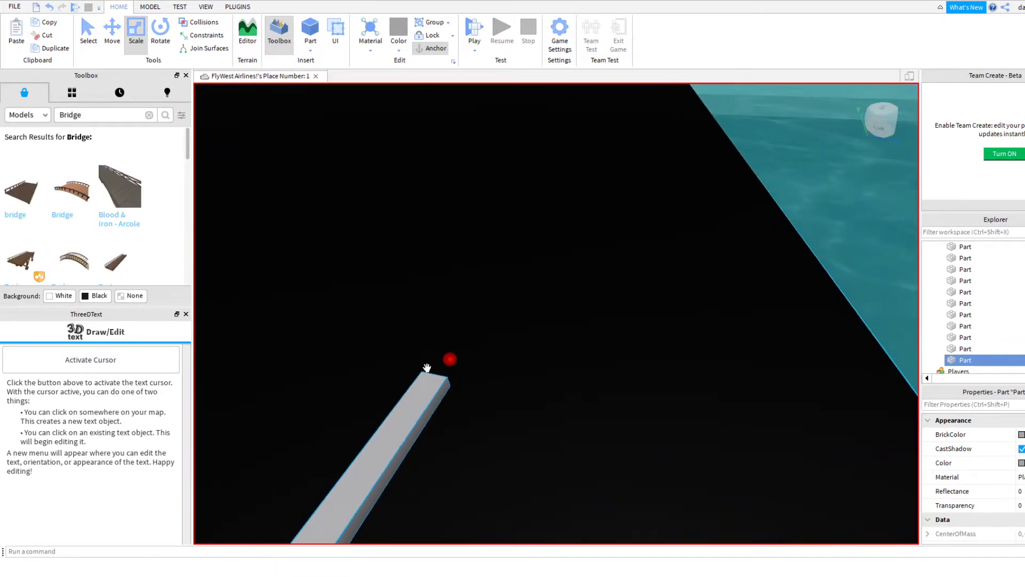
{"action": "scroll", "coordinate": [426, 368], "scroll_direction": "up", "scroll_amount": 1}
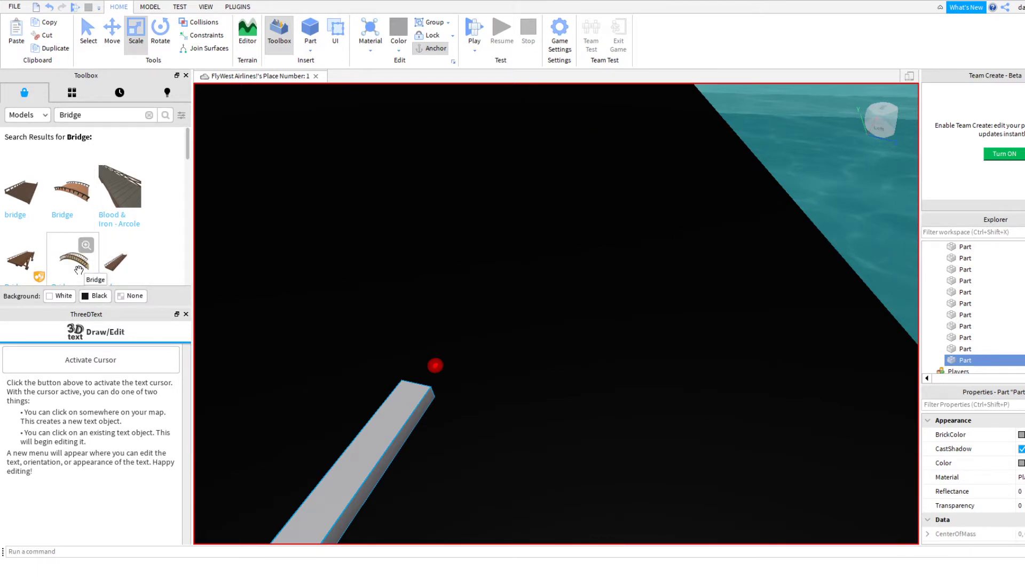
Try the arched Bridge model at the far end of the grey bar.
{"action": "left_click", "coordinate": [79, 270]}
{"action": "right_click_drag", "start_coordinate": [591, 355], "coordinate": [609, 348]}
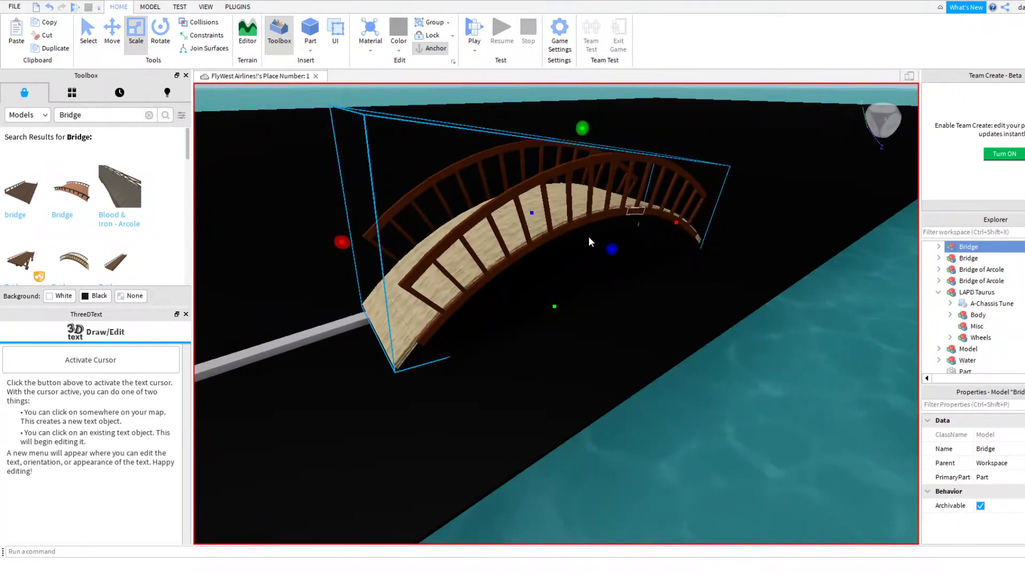
{"action": "right_click", "coordinate": [578, 246]}
{"action": "left_click", "coordinate": [580, 250]}
{"action": "right_click_drag", "start_coordinate": [539, 259], "coordinate": [539, 260]}
Recolour the long grey bar behind the sheriff SUV green.
{"action": "left_click", "coordinate": [497, 318]}
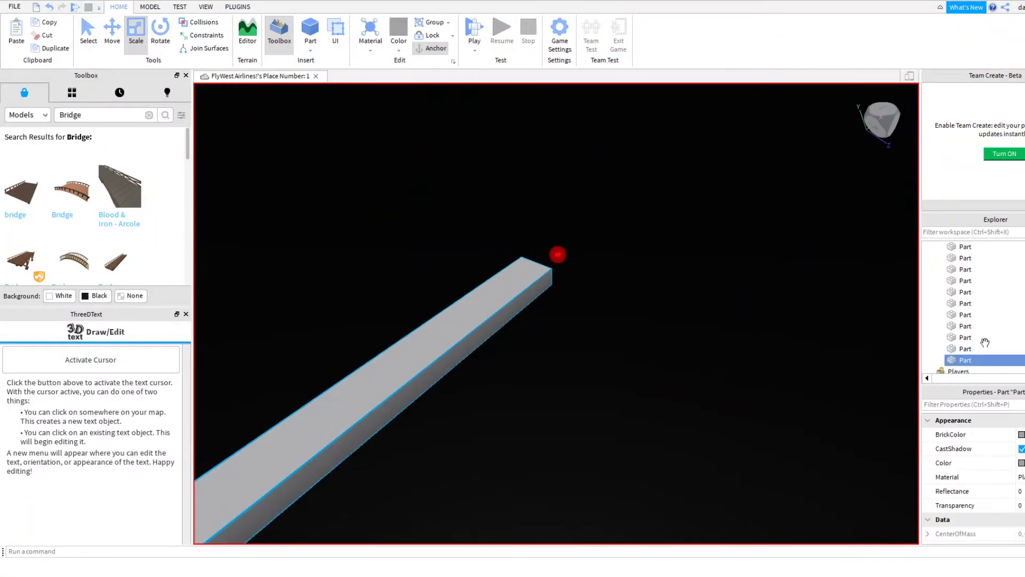
{"action": "left_click", "coordinate": [1020, 465]}
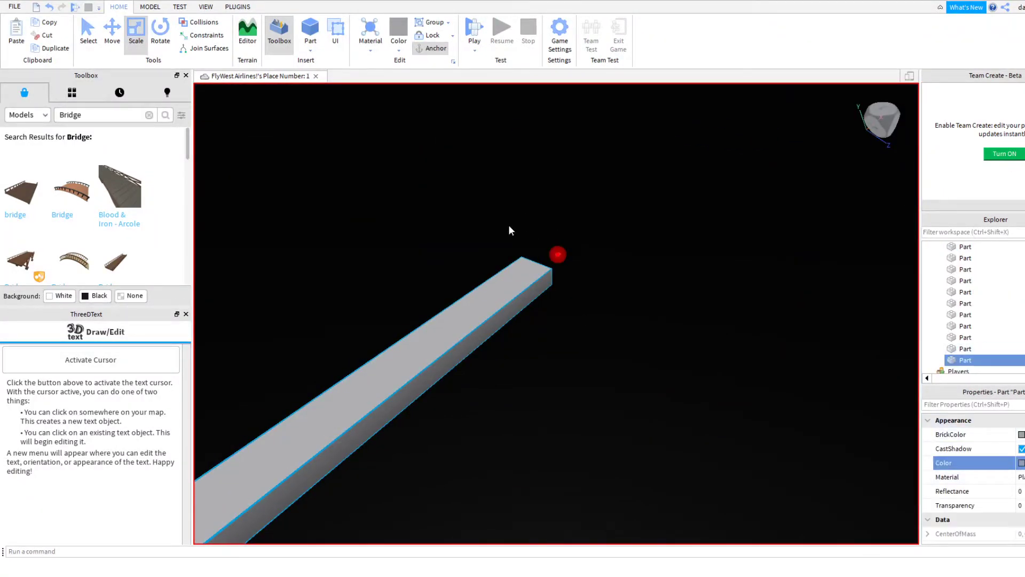
{"action": "left_click", "coordinate": [477, 258]}
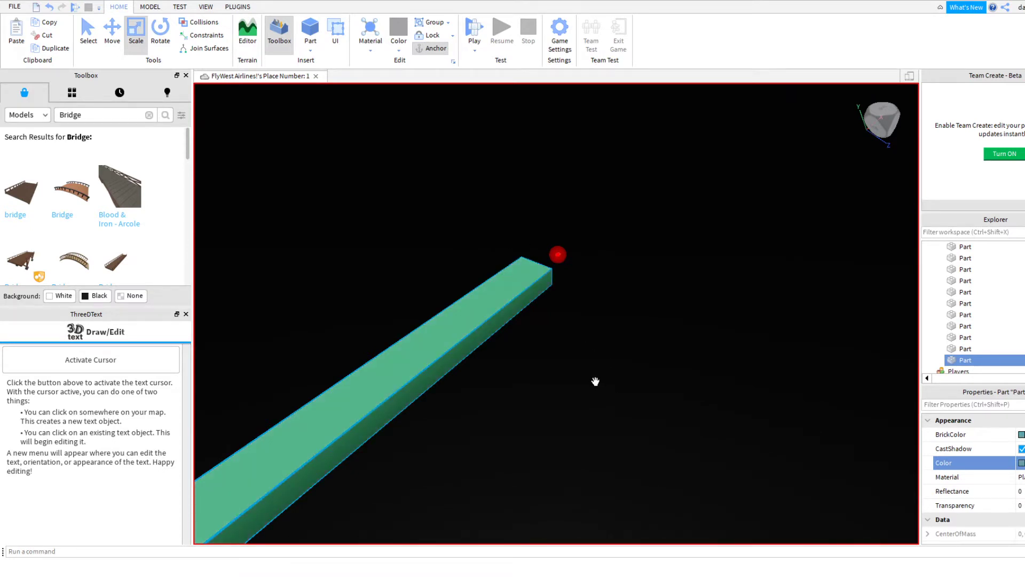
Insert a wedge near the far end of the green bar and rotate it so its slope faces across the bar.
{"action": "right_click_drag", "start_coordinate": [595, 379], "coordinate": [597, 375]}
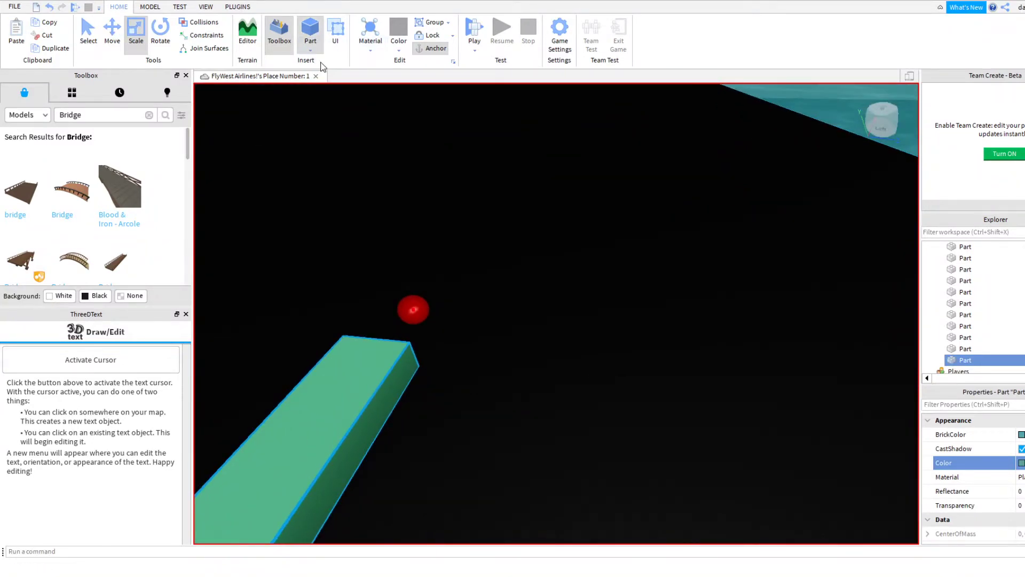
{"action": "left_click", "coordinate": [323, 90]}
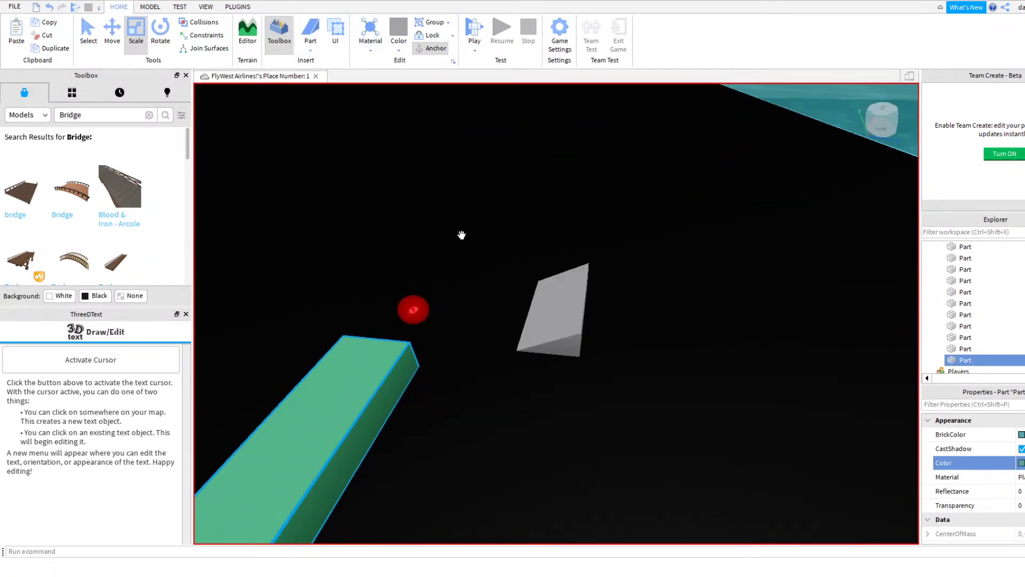
{"action": "left_click", "coordinate": [156, 33]}
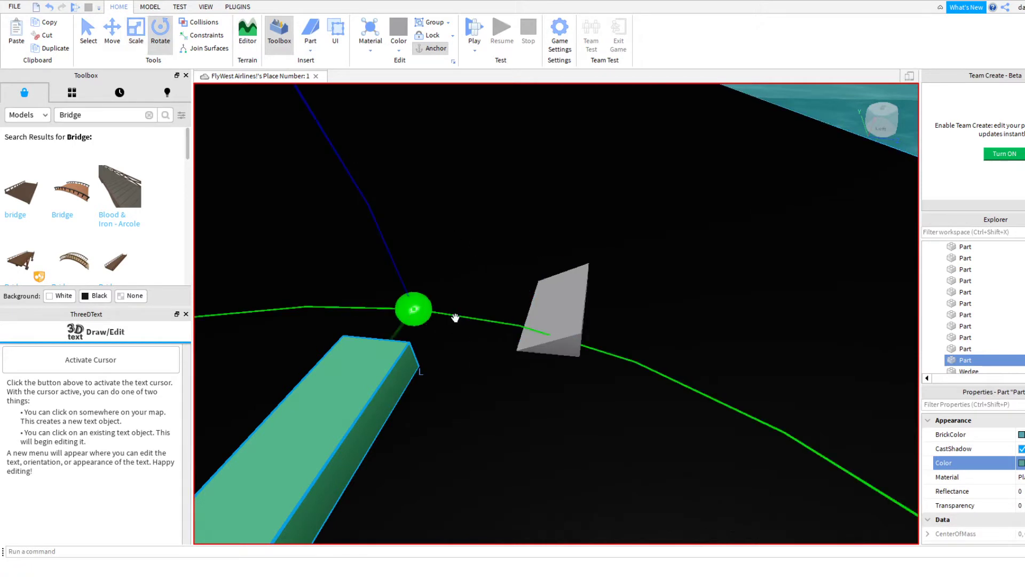
{"action": "left_click", "coordinate": [557, 314]}
{"action": "left_click", "coordinate": [557, 315]}
{"action": "left_click_drag", "start_coordinate": [544, 408], "coordinate": [635, 285]}
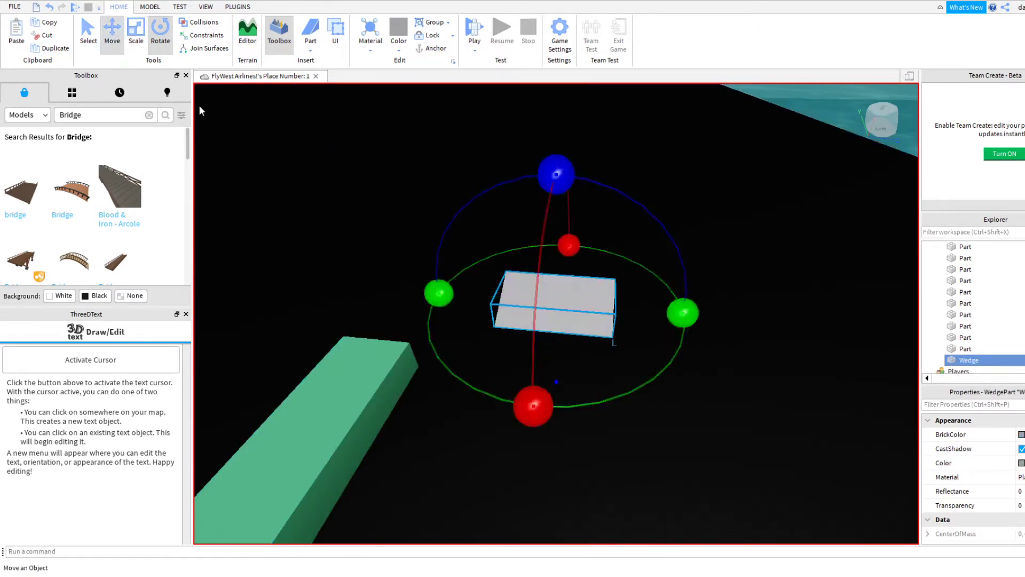
Move the wedge against the side of the green bar at its far end.
{"action": "key", "text": "ctrl+2"}
{"action": "left_click_drag", "start_coordinate": [428, 293], "coordinate": [387, 290]}
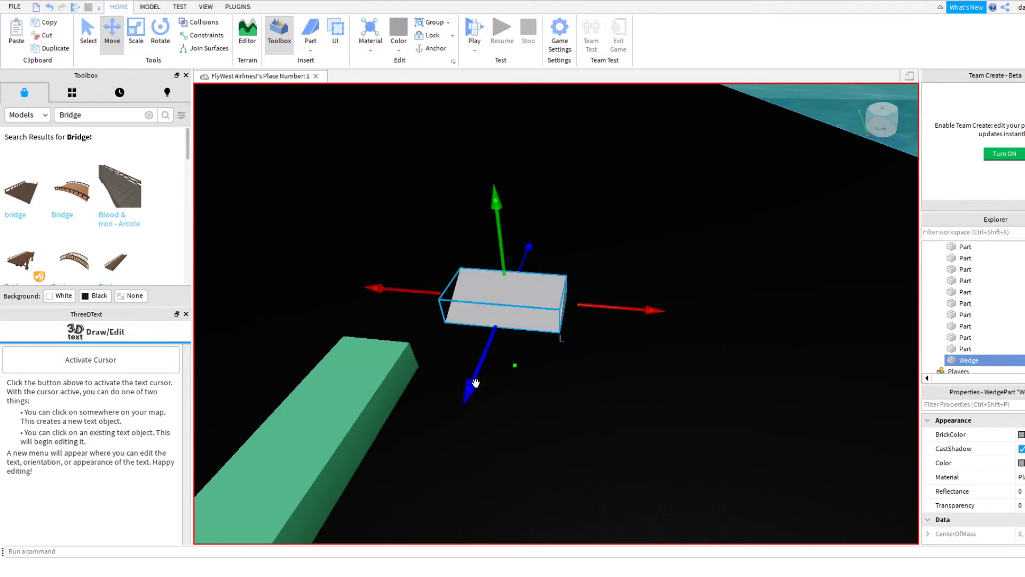
{"action": "left_click_drag", "start_coordinate": [476, 383], "coordinate": [394, 515]}
{"action": "scroll", "coordinate": [378, 529], "scroll_direction": "down", "scroll_amount": 1}
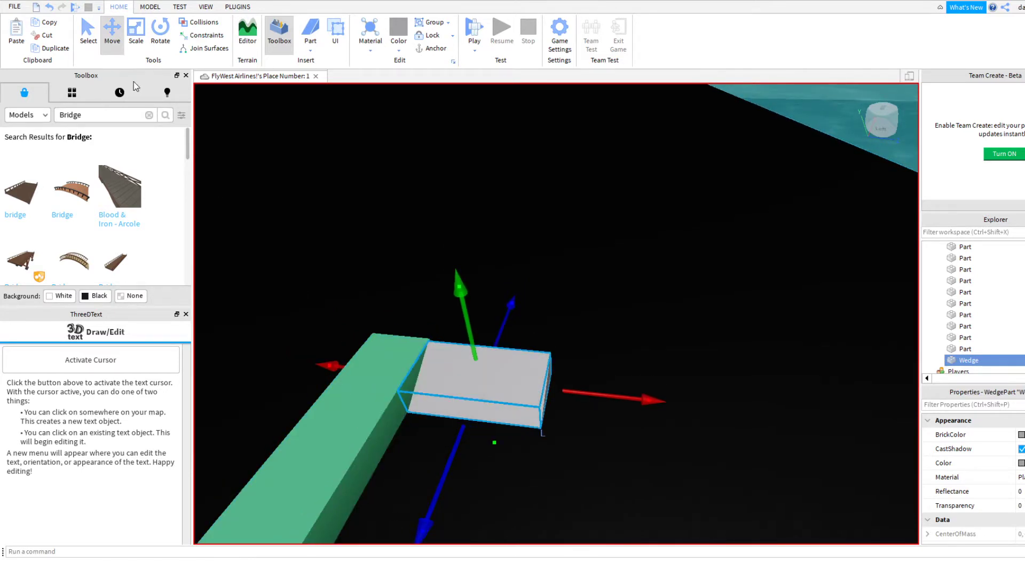
Colour the anchored wedge dark navy and scale it into a wide, tall ramp at the green bar's end.
{"action": "left_click", "coordinate": [136, 50]}
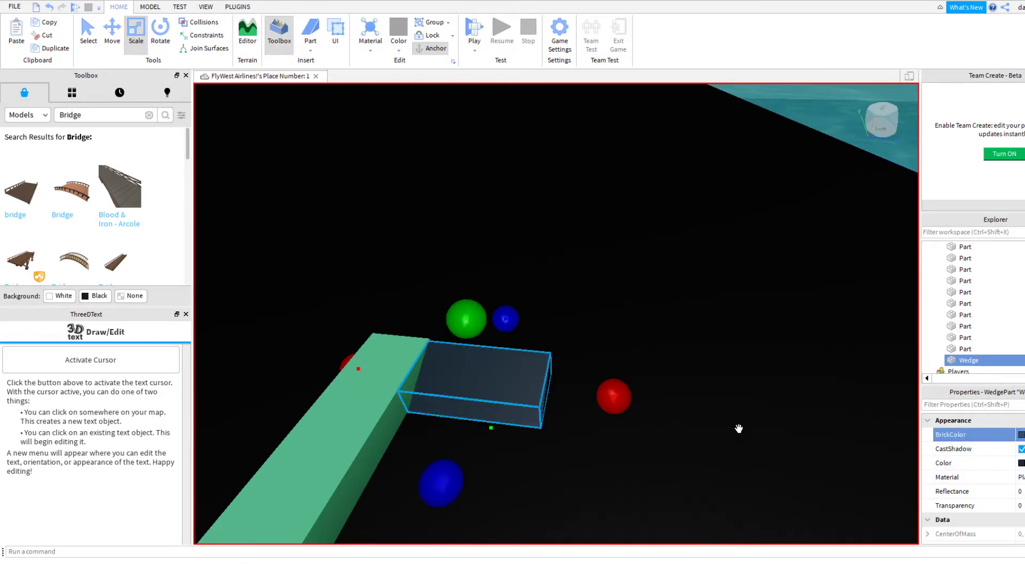
{"action": "left_click_drag", "start_coordinate": [622, 400], "coordinate": [705, 382]}
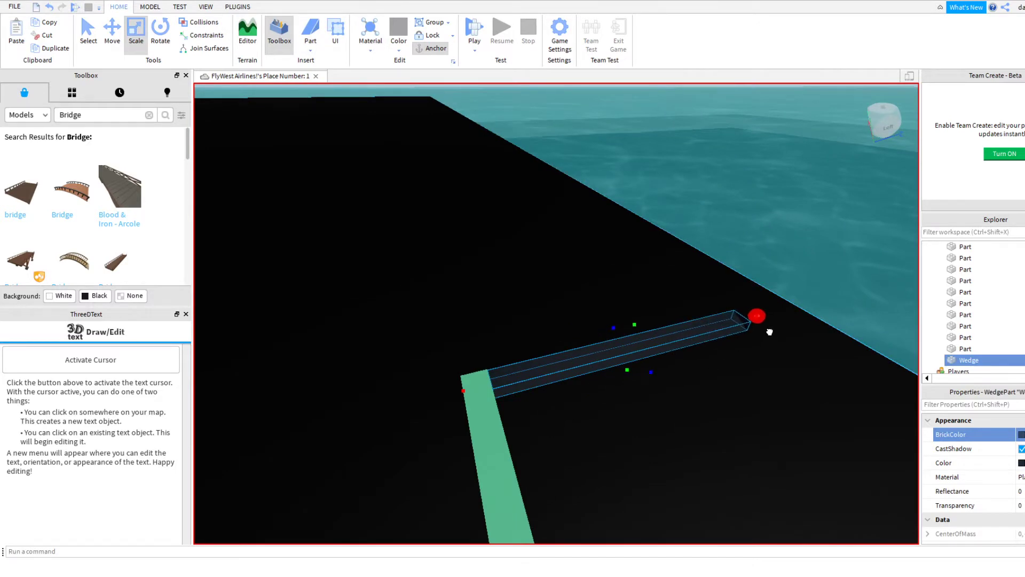
{"action": "left_click_drag", "start_coordinate": [622, 325], "coordinate": [610, 198]}
{"action": "key", "text": "s"}
{"action": "right_click_drag", "start_coordinate": [610, 198], "coordinate": [611, 233]}
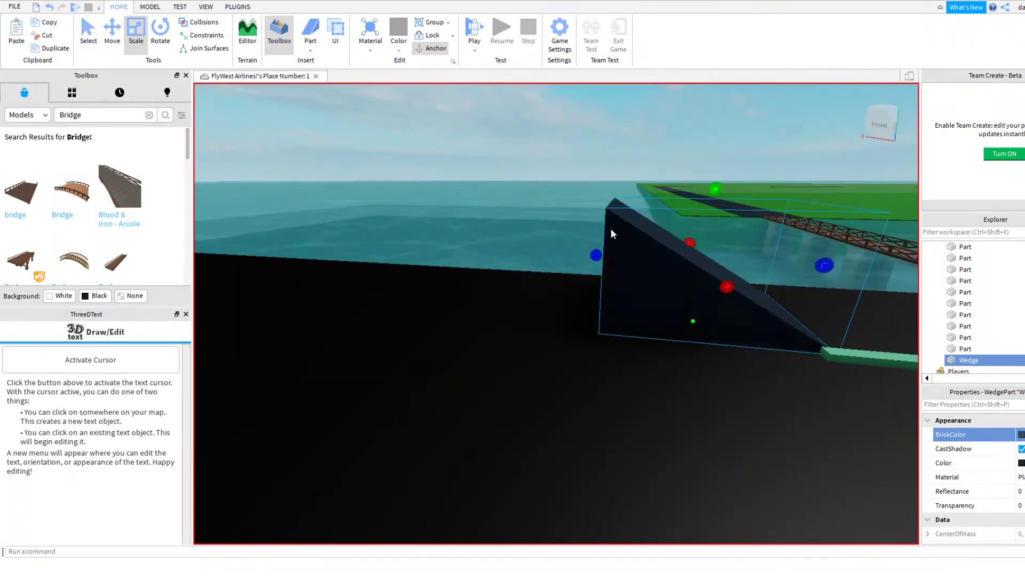
Insert an anchored block at the ramp's high edge and scale it into a slab flush with that edge.
{"action": "key", "text": "d"}
{"action": "key", "text": "w"}
{"action": "right_click_drag", "start_coordinate": [718, 202], "coordinate": [704, 193]}
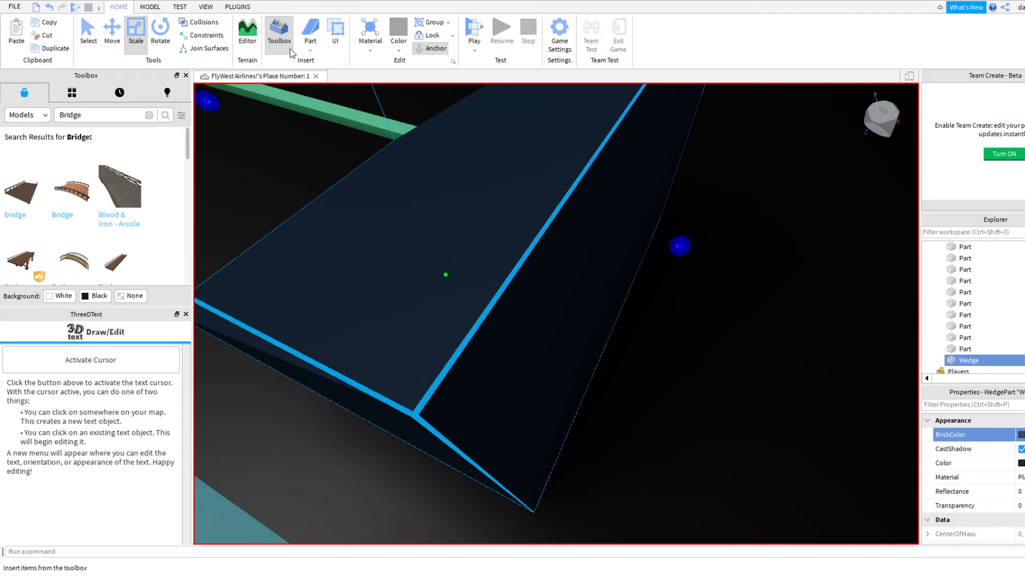
{"action": "left_click", "coordinate": [319, 50]}
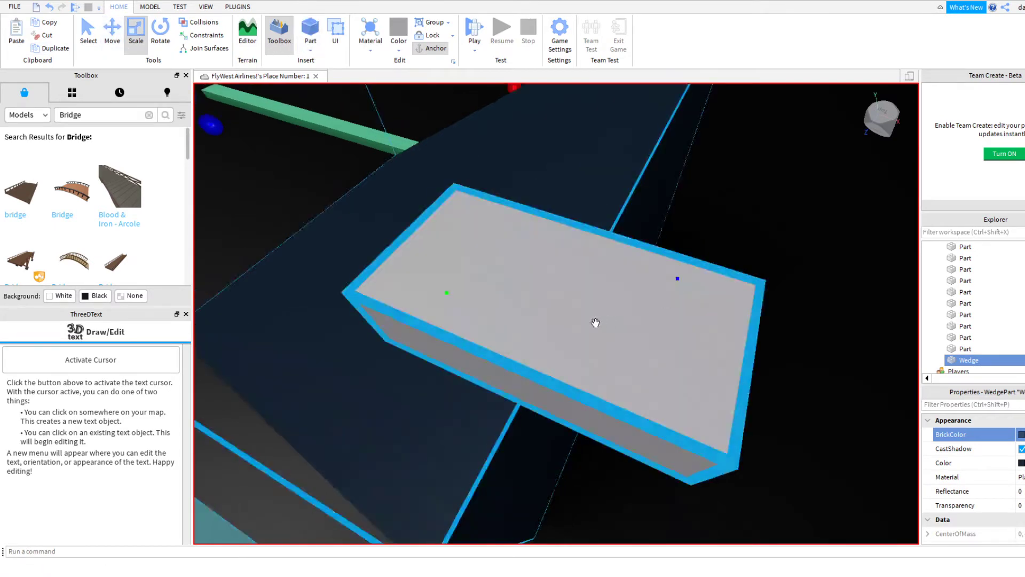
{"action": "mouse_move", "coordinate": [594, 320]}
{"action": "right_mouse_down"}
{"action": "mouse_move", "coordinate": [648, 300]}
{"action": "mouse_move", "coordinate": [578, 331]}
{"action": "right_mouse_up"}
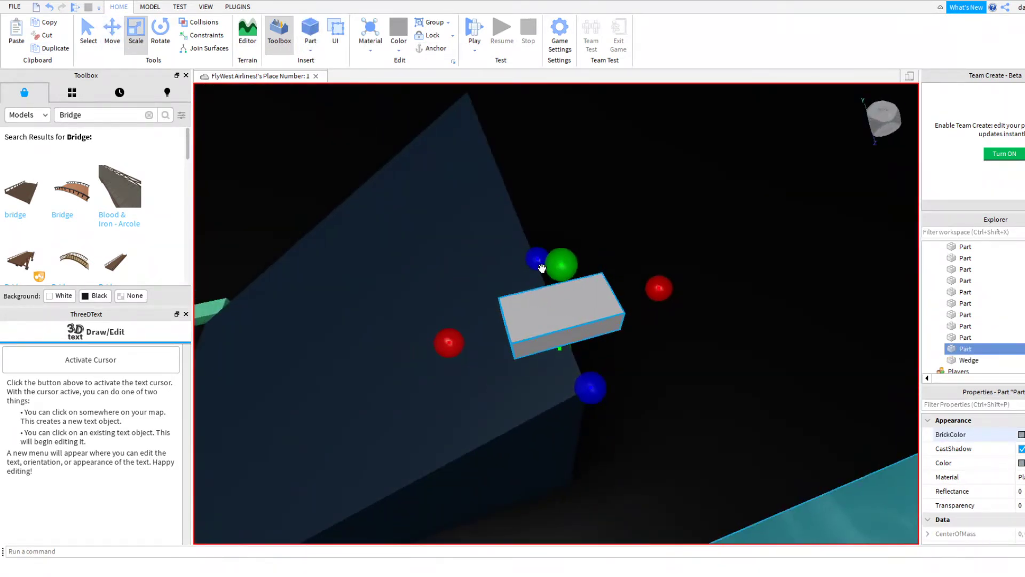
{"action": "left_click_drag", "start_coordinate": [562, 271], "coordinate": [567, 311]}
{"action": "left_click_drag", "start_coordinate": [452, 351], "coordinate": [505, 336]}
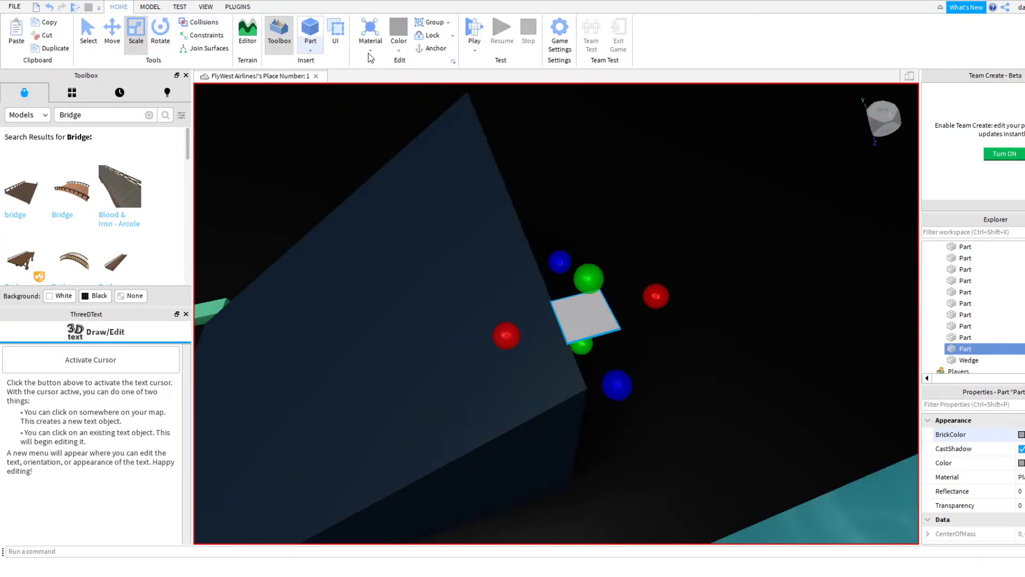
{"action": "left_click_drag", "start_coordinate": [610, 384], "coordinate": [644, 439]}
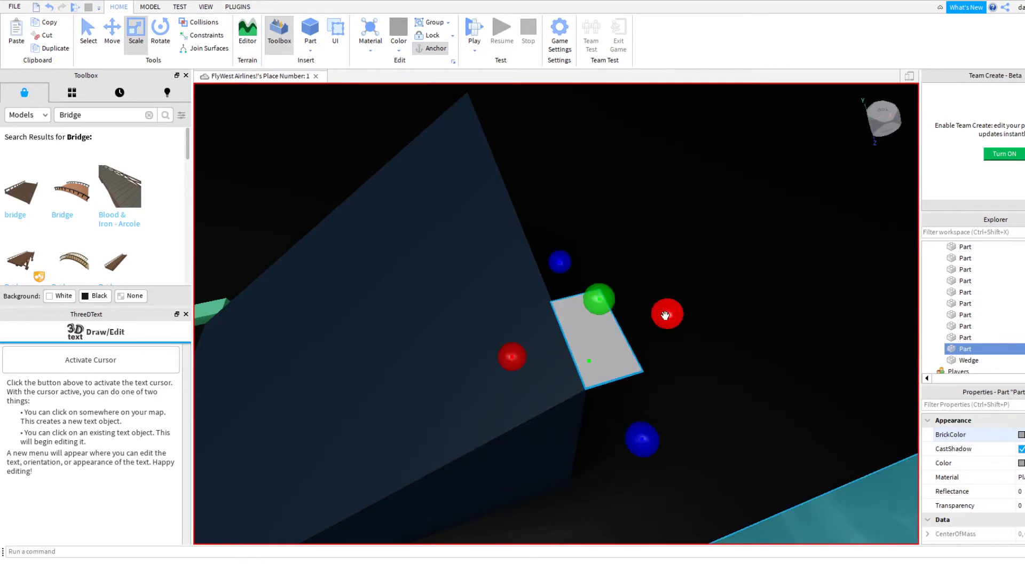
Stretch the slab along the water's edge and widen it across the black ground into a large platform.
{"action": "left_click_drag", "start_coordinate": [665, 315], "coordinate": [775, 198]}
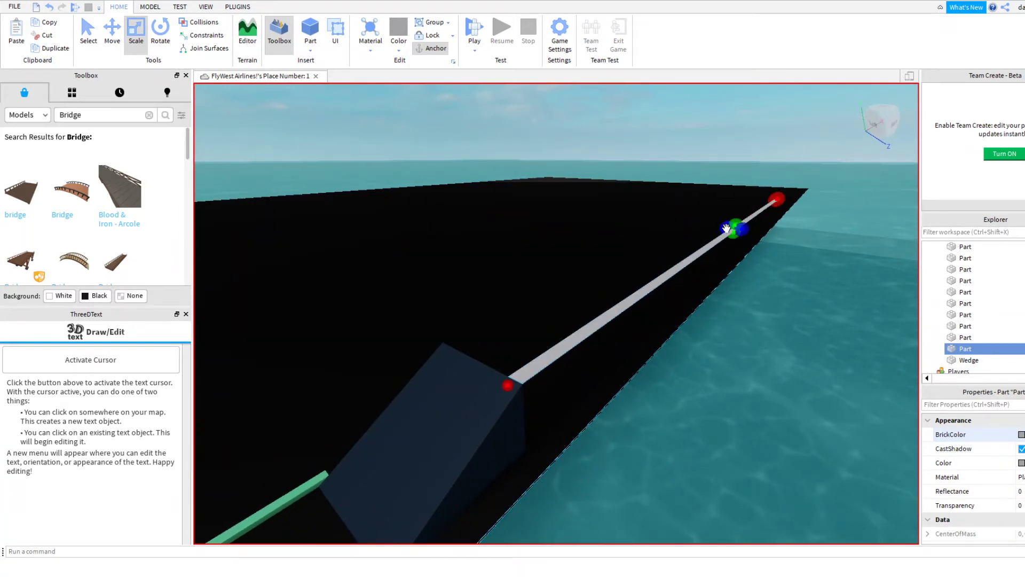
{"action": "left_click_drag", "start_coordinate": [726, 228], "coordinate": [478, 138]}
{"action": "left_click_drag", "start_coordinate": [672, 191], "coordinate": [715, 170]}
{"action": "left_click_drag", "start_coordinate": [553, 194], "coordinate": [544, 191]}
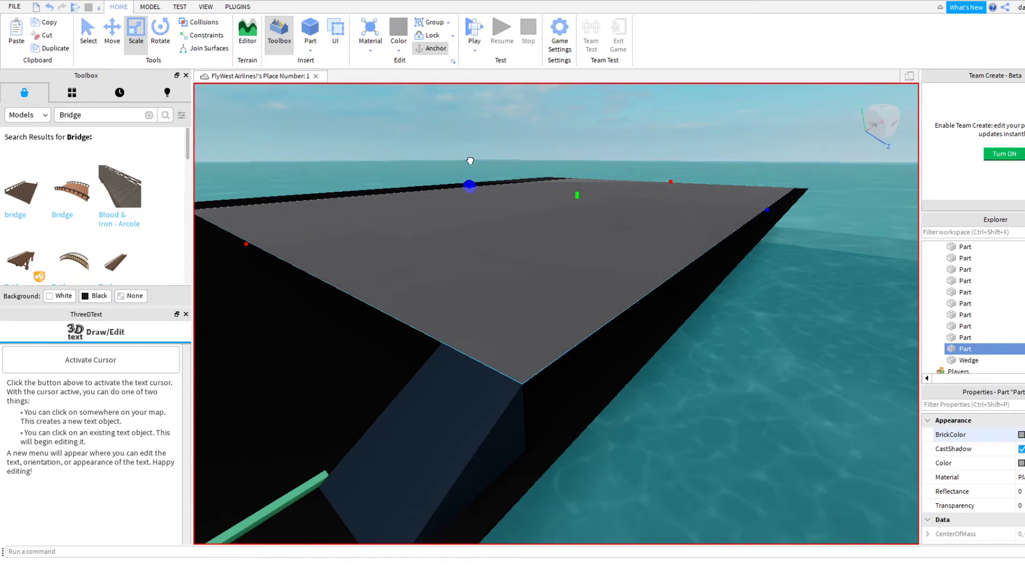
Scale the platform's height so it forms a solid raised block beside the ramp.
{"action": "left_click_drag", "start_coordinate": [470, 160], "coordinate": [470, 161]}
{"action": "right_click_drag", "start_coordinate": [597, 213], "coordinate": [564, 178]}
{"action": "left_click_drag", "start_coordinate": [556, 170], "coordinate": [568, 187]}
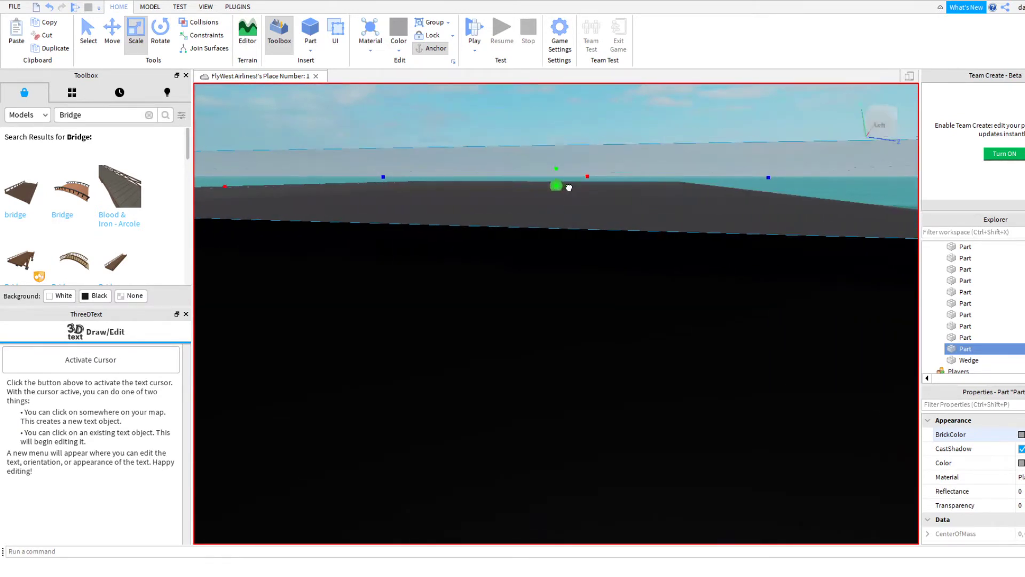
{"action": "right_click_drag", "start_coordinate": [567, 187], "coordinate": [569, 188]}
{"action": "key", "text": "e"}
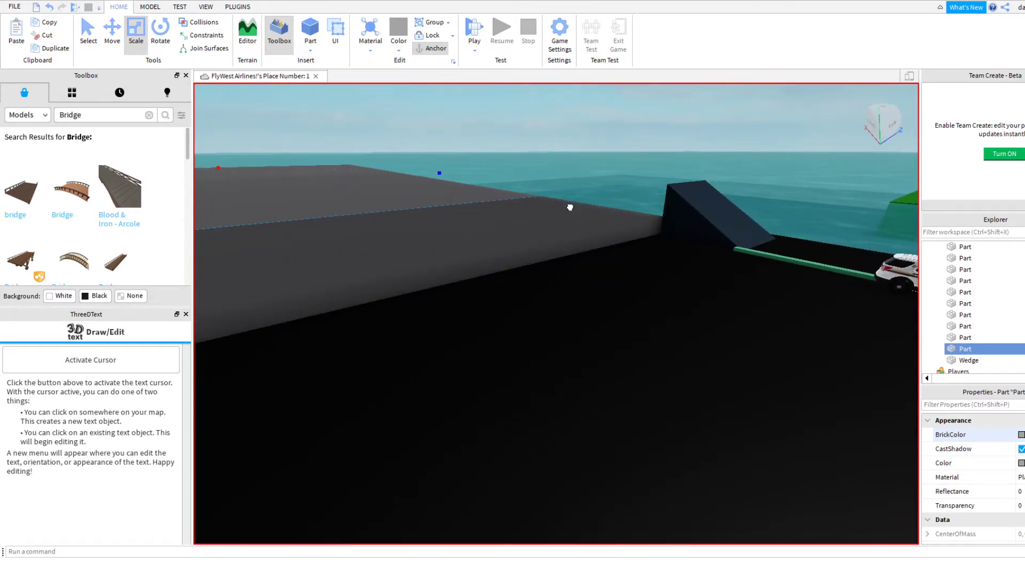
Recolour the raised platform behind the ramp yellow.
{"action": "key", "text": "d"}
{"action": "key", "text": "w"}
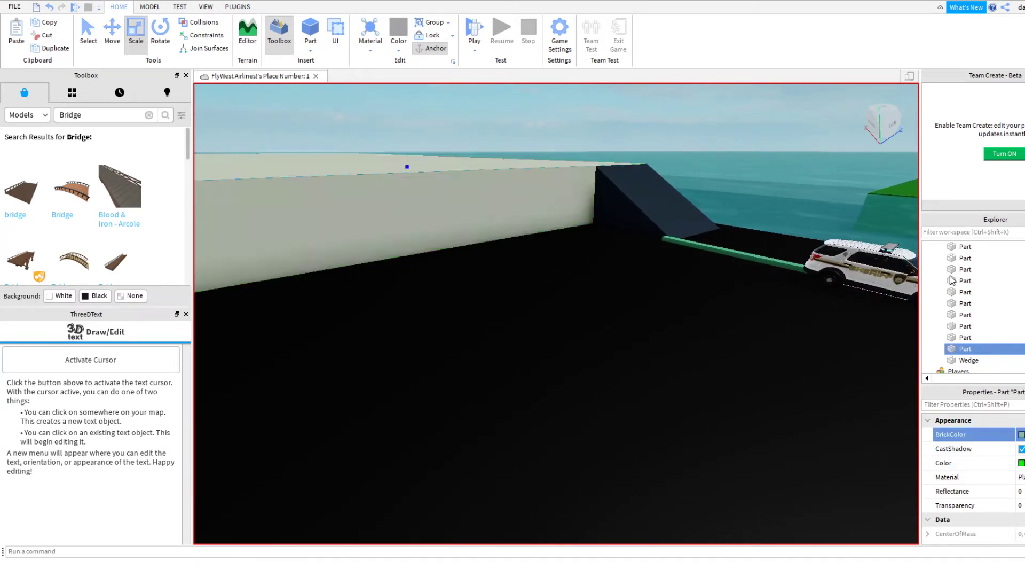
{"action": "left_click", "coordinate": [959, 231]}
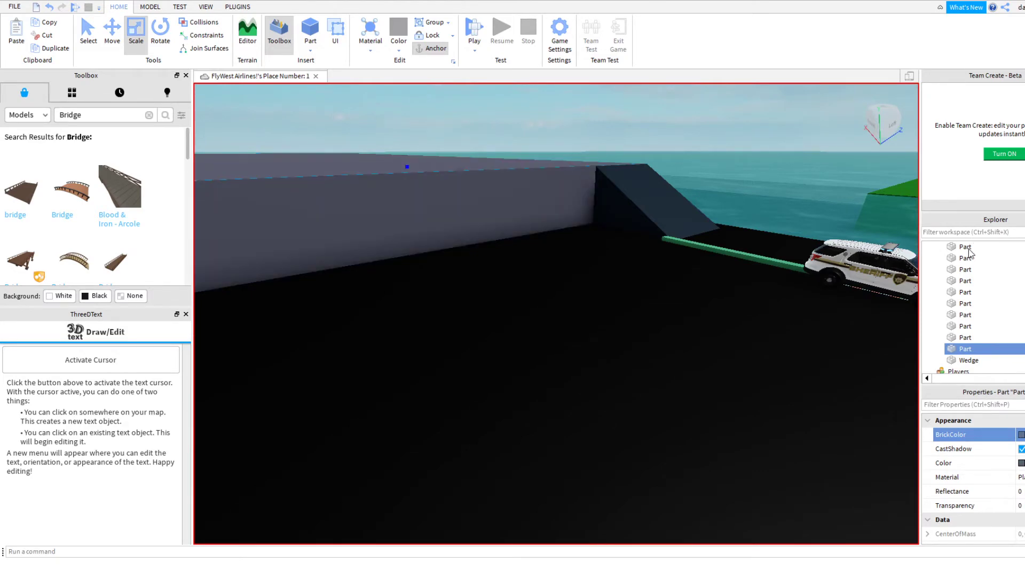
{"action": "right_click_drag", "start_coordinate": [709, 241], "coordinate": [710, 243]}
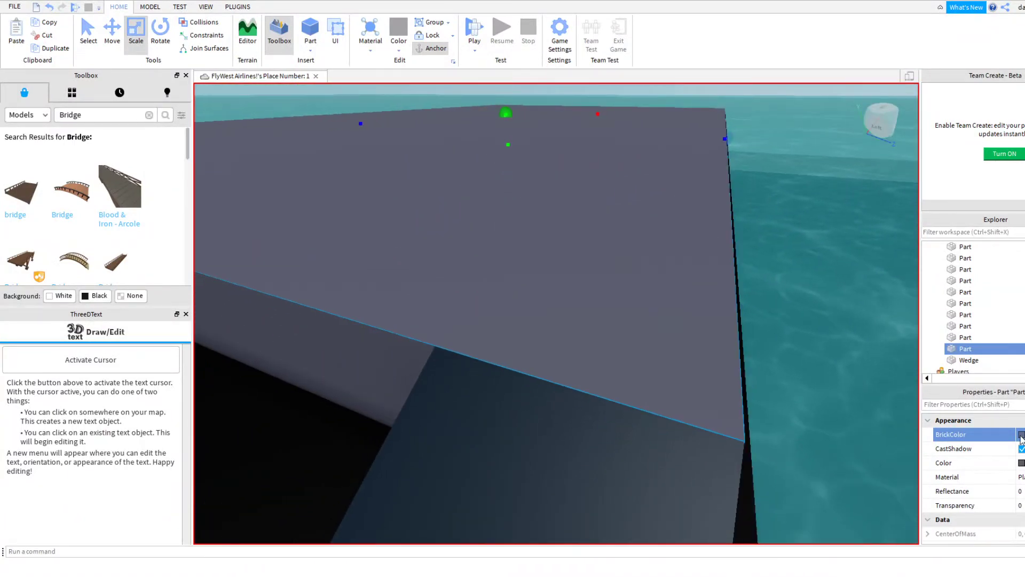
{"action": "left_click", "coordinate": [1018, 437]}
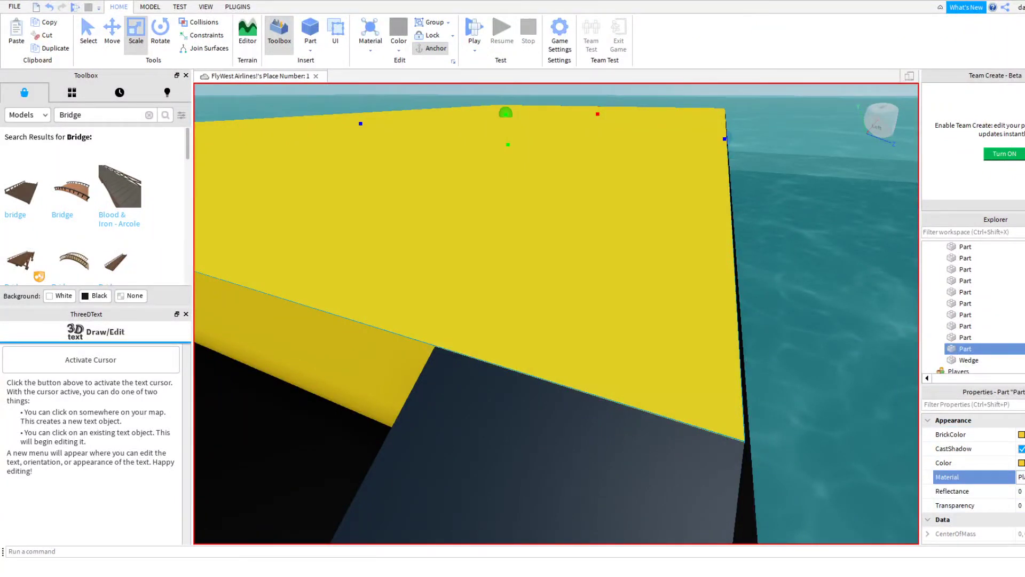
Change the yellow platform's material to a grass texture.
{"action": "left_click", "coordinate": [1020, 520]}
{"action": "right_click_drag", "start_coordinate": [699, 381], "coordinate": [680, 279]}
{"action": "right_click_drag", "start_coordinate": [429, 175], "coordinate": [442, 158]}
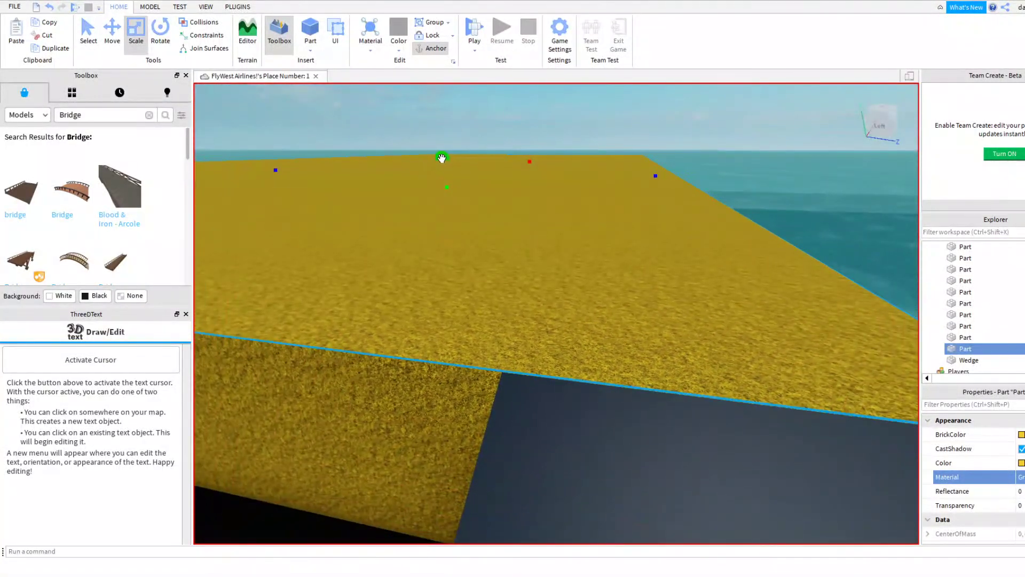
{"action": "right_click_drag", "start_coordinate": [586, 230], "coordinate": [588, 226]}
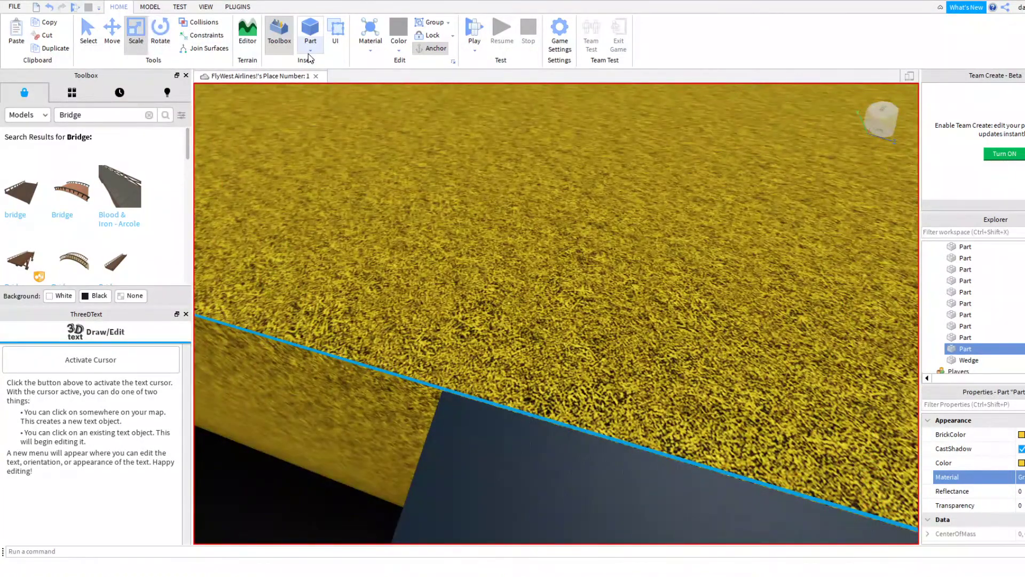
Insert a new block and place it on the yellow platform at the ramp's high corner.
{"action": "left_click", "coordinate": [310, 32]}
{"action": "left_click_drag", "start_coordinate": [545, 300], "coordinate": [510, 304]}
{"action": "right_click_drag", "start_coordinate": [517, 308], "coordinate": [588, 327]}
{"action": "key", "text": "w"}
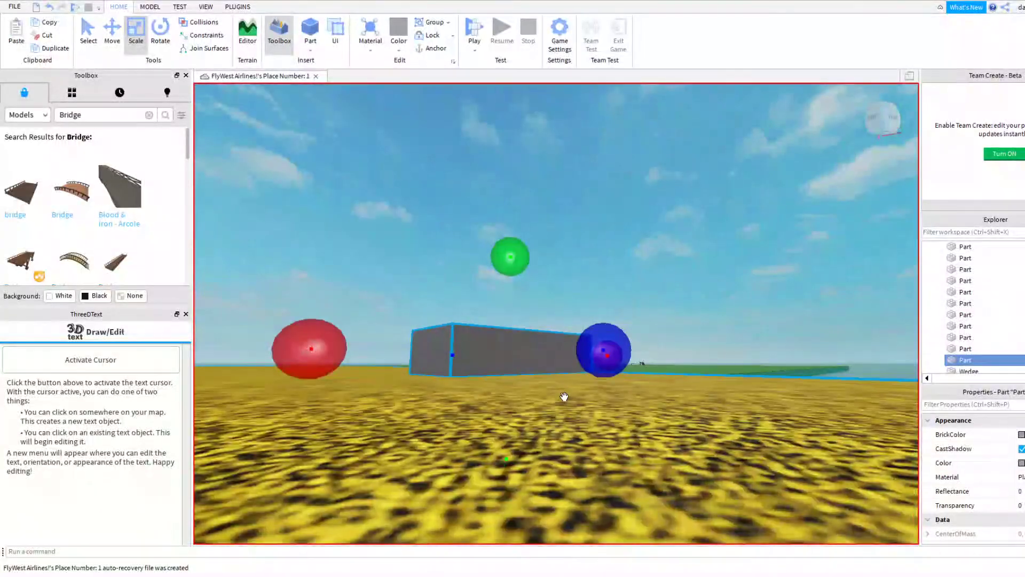
Scale the new block's height from its underside where it meets the ramp's edge.
{"action": "right_click_drag", "start_coordinate": [563, 396], "coordinate": [566, 393]}
{"action": "left_click_drag", "start_coordinate": [476, 535], "coordinate": [476, 534]}
{"action": "right_click_drag", "start_coordinate": [476, 534], "coordinate": [477, 534]}
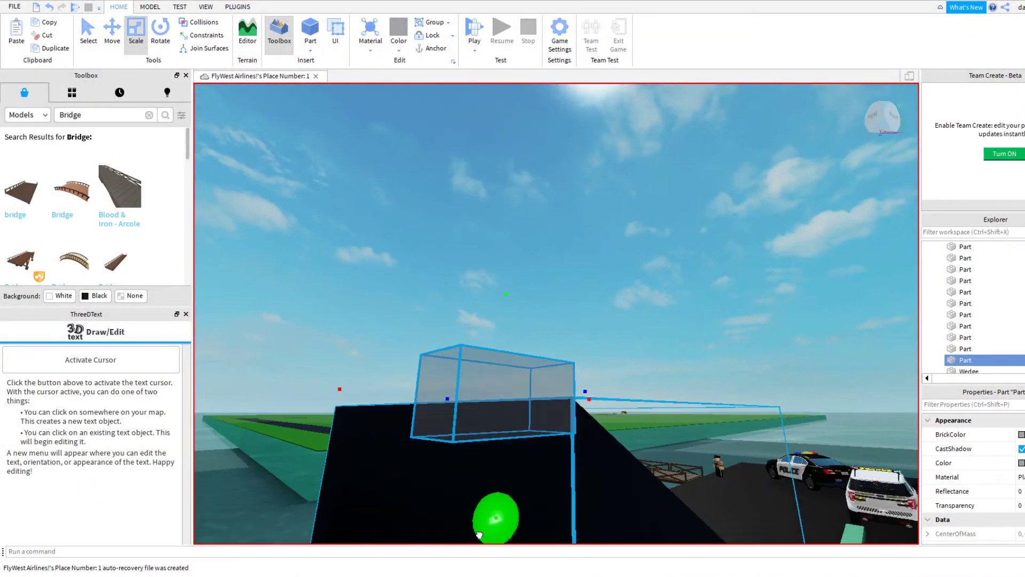
{"action": "left_click_drag", "start_coordinate": [476, 534], "coordinate": [475, 533]}
{"action": "right_click_drag", "start_coordinate": [476, 534], "coordinate": [475, 532]}
{"action": "left_click_drag", "start_coordinate": [475, 532], "coordinate": [480, 535]}
{"action": "right_click_drag", "start_coordinate": [475, 533], "coordinate": [481, 534]}
{"action": "left_click_drag", "start_coordinate": [480, 535], "coordinate": [477, 524]}
{"action": "right_click_drag", "start_coordinate": [481, 535], "coordinate": [476, 524]}
{"action": "left_click_drag", "start_coordinate": [476, 524], "coordinate": [442, 425]}
{"action": "right_click_drag", "start_coordinate": [442, 426], "coordinate": [572, 369]}
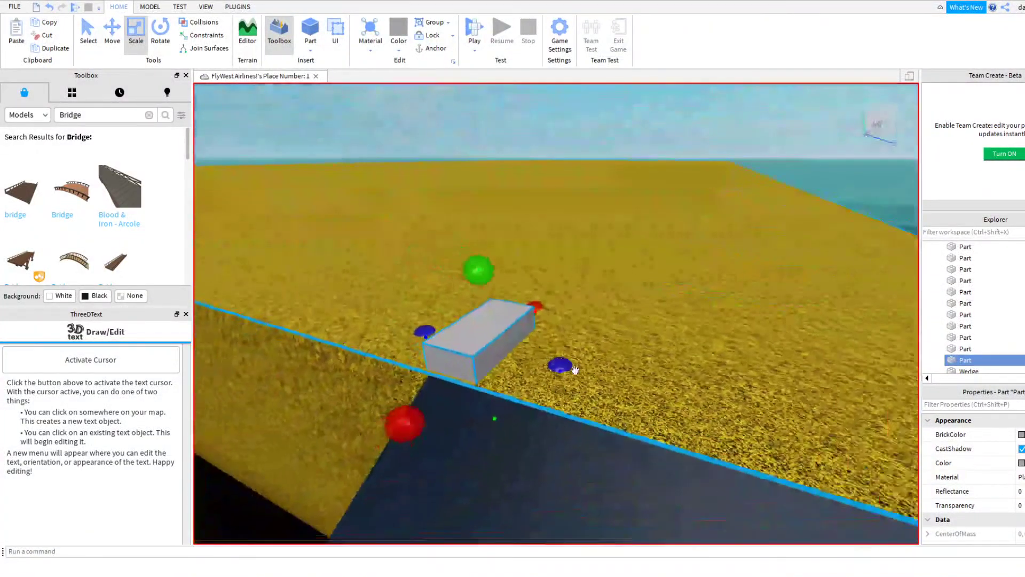
Adjust the grey block's height from its top face at the ramp's corner.
{"action": "left_click", "coordinate": [623, 372]}
{"action": "scroll", "coordinate": [608, 347], "scroll_direction": "down", "scroll_amount": 2}
{"action": "scroll", "coordinate": [606, 340], "scroll_direction": "down", "scroll_amount": 1}
{"action": "left_click_drag", "start_coordinate": [520, 170], "coordinate": [524, 171]}
{"action": "right_click_drag", "start_coordinate": [544, 185], "coordinate": [547, 200]}
{"action": "scroll", "coordinate": [538, 304], "scroll_direction": "up", "scroll_amount": 3}
{"action": "left_click", "coordinate": [496, 324]}
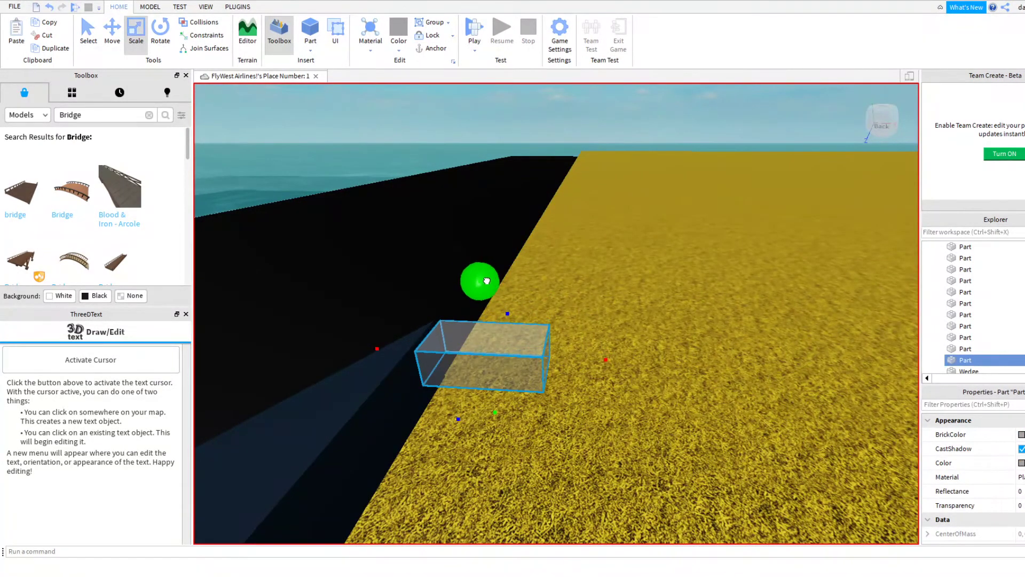
{"action": "right_click_drag", "start_coordinate": [483, 279], "coordinate": [534, 363]}
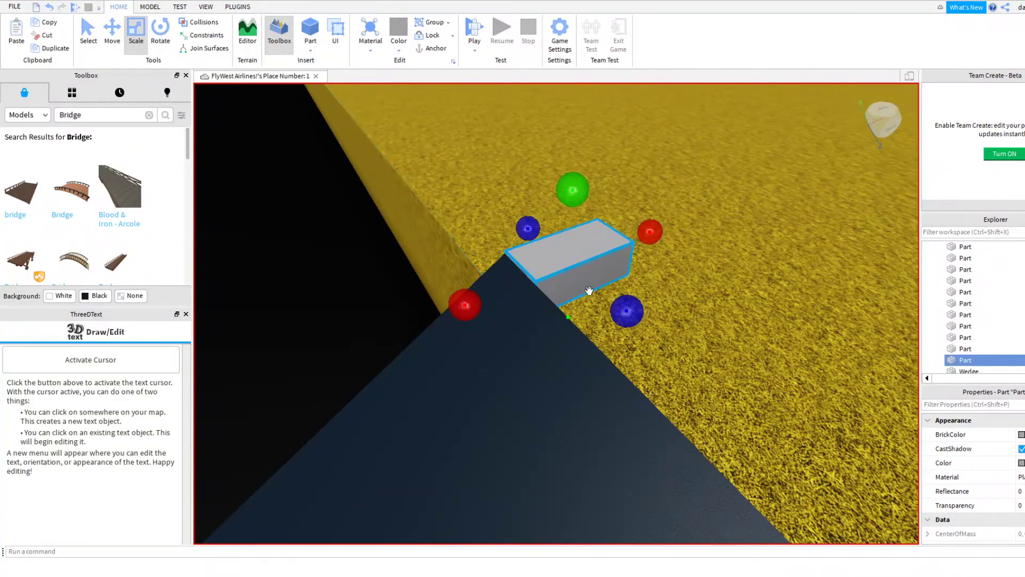
Flatten the grey block into a thin slab against the ramp's high edge.
{"action": "right_click_drag", "start_coordinate": [589, 290], "coordinate": [620, 269]}
{"action": "key", "text": "w"}
{"action": "scroll", "coordinate": [621, 269], "scroll_direction": "down", "scroll_amount": 4}
{"action": "scroll", "coordinate": [537, 410], "scroll_direction": "up", "scroll_amount": 1}
{"action": "left_click_drag", "start_coordinate": [525, 412], "coordinate": [531, 364]}
{"action": "right_click_drag", "start_coordinate": [532, 355], "coordinate": [526, 359]}
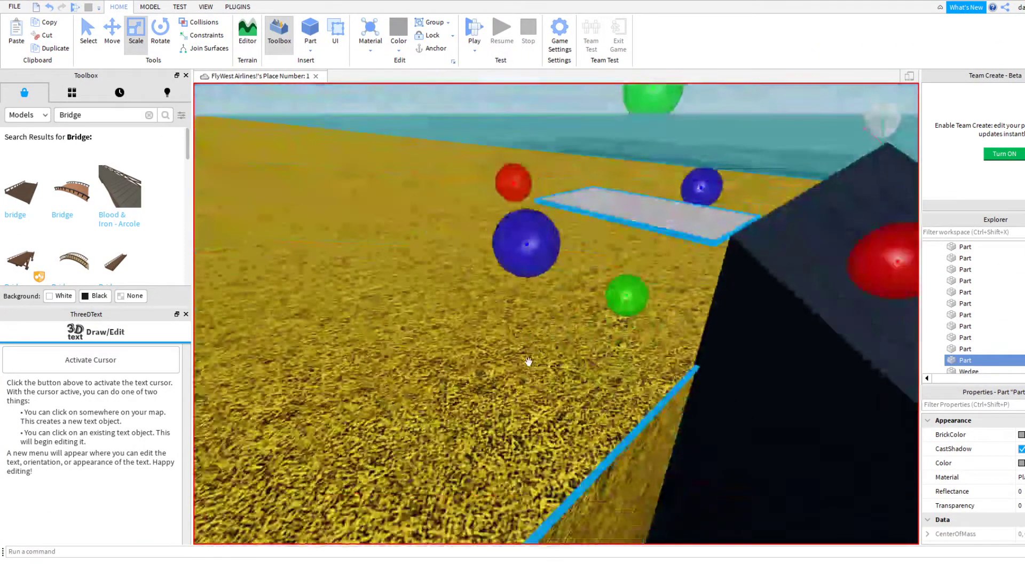
{"action": "scroll", "coordinate": [533, 358], "scroll_direction": "down", "scroll_amount": 2}
{"action": "right_click_drag", "start_coordinate": [609, 345], "coordinate": [611, 344]}
{"action": "left_click_drag", "start_coordinate": [716, 277], "coordinate": [721, 277]}
{"action": "key", "text": "d"}
{"action": "right_click_drag", "start_coordinate": [721, 272], "coordinate": [619, 206]}
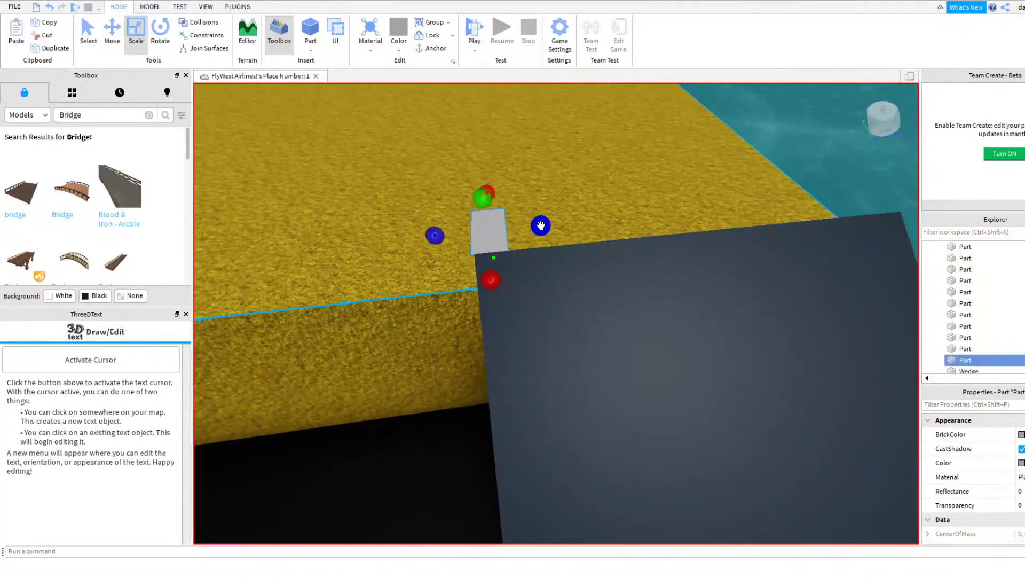
Stretch the thin grey slab across the full width of the ramp's high edge.
{"action": "key", "text": "d"}
{"action": "key", "text": "s"}
{"action": "left_click_drag", "start_coordinate": [558, 228], "coordinate": [655, 209]}
{"action": "key", "text": "a"}
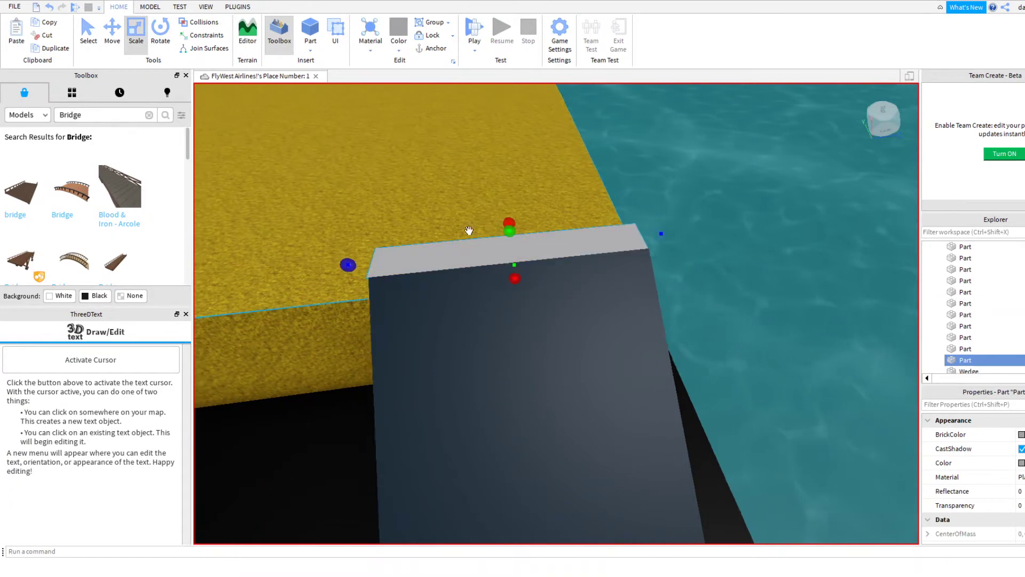
{"action": "left_click_drag", "start_coordinate": [394, 264], "coordinate": [395, 264]}
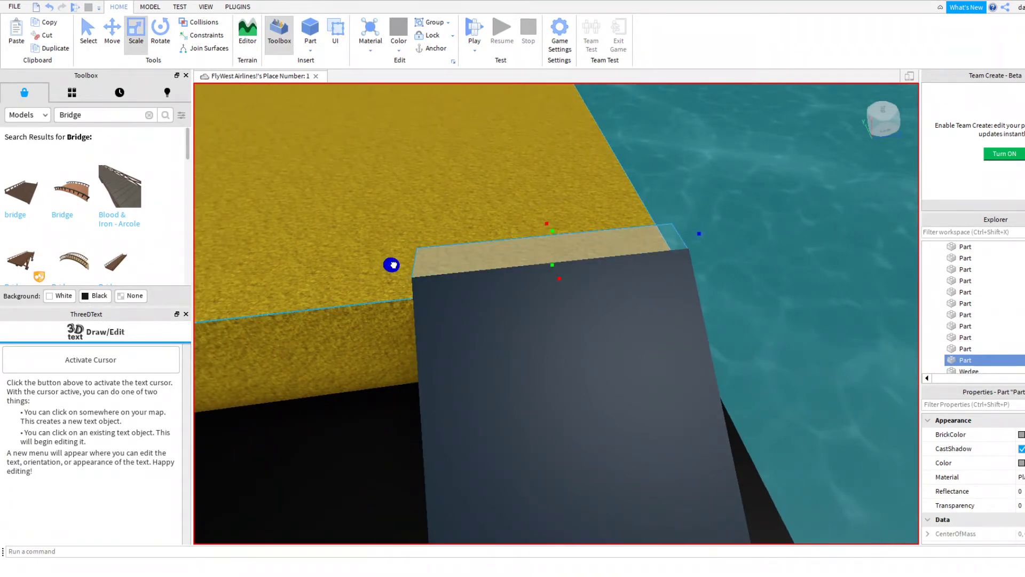
{"action": "key", "text": "a"}
Select the yellow platform and fine-tune its height so its surface sits just below the grey slab's top.
{"action": "left_click", "coordinate": [496, 283]}
{"action": "right_click_drag", "start_coordinate": [495, 283], "coordinate": [522, 193]}
{"action": "key", "text": "d"}
{"action": "left_click_drag", "start_coordinate": [532, 229], "coordinate": [533, 224]}
{"action": "key", "text": "d"}
{"action": "right_click_drag", "start_coordinate": [533, 223], "coordinate": [531, 220]}
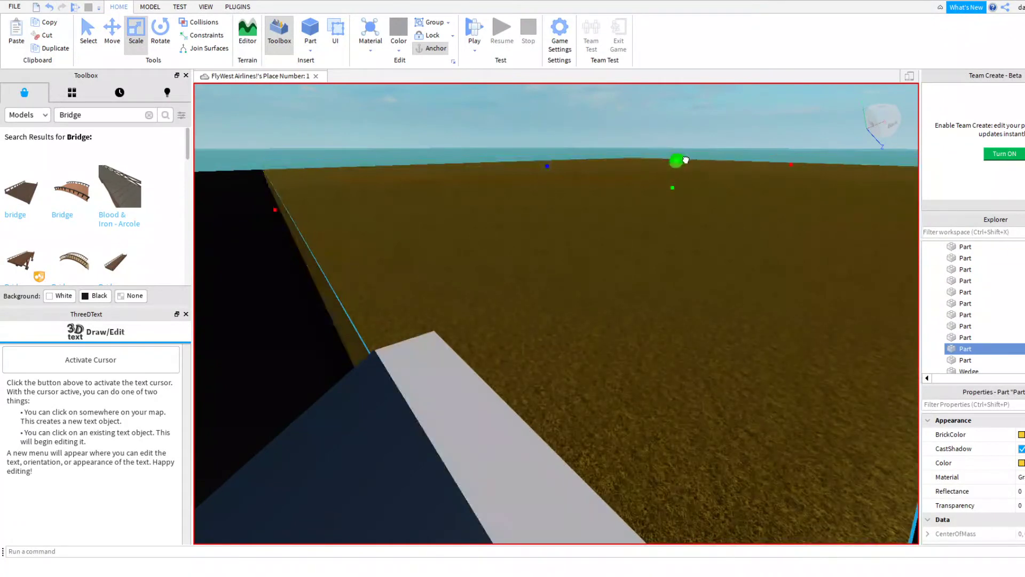
{"action": "mouse_move", "coordinate": [686, 158]}
{"action": "left_mouse_down"}
{"action": "mouse_move", "coordinate": [681, 140]}
{"action": "mouse_move", "coordinate": [677, 155]}
{"action": "left_mouse_up"}
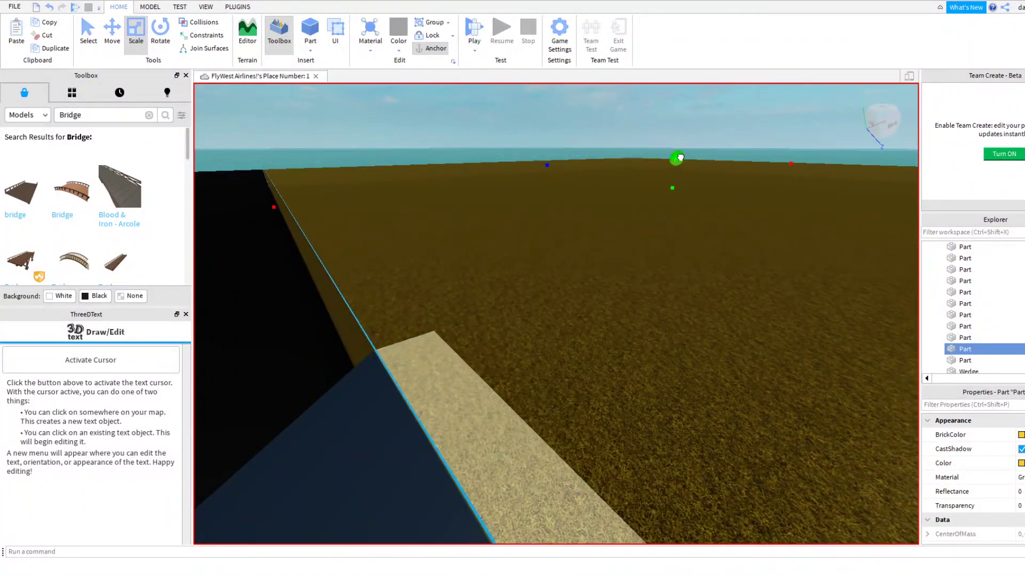
{"action": "mouse_move", "coordinate": [679, 157]}
{"action": "left_mouse_down"}
{"action": "mouse_move", "coordinate": [693, 155]}
{"action": "mouse_move", "coordinate": [679, 154]}
{"action": "left_mouse_up"}
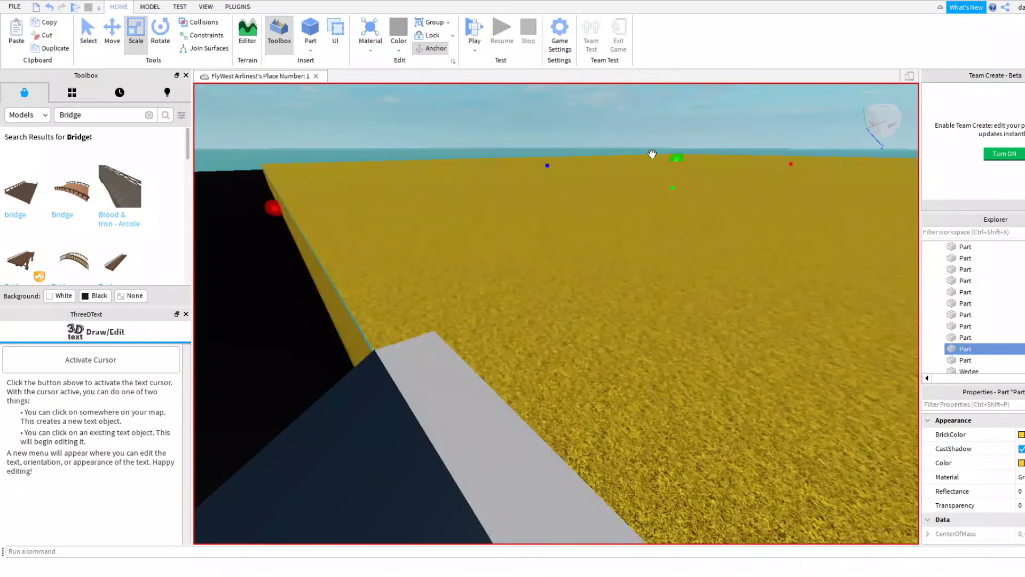
Select the grey slab at the ramp's high edge and anchor it.
{"action": "right_click_drag", "start_coordinate": [652, 156], "coordinate": [645, 155]}
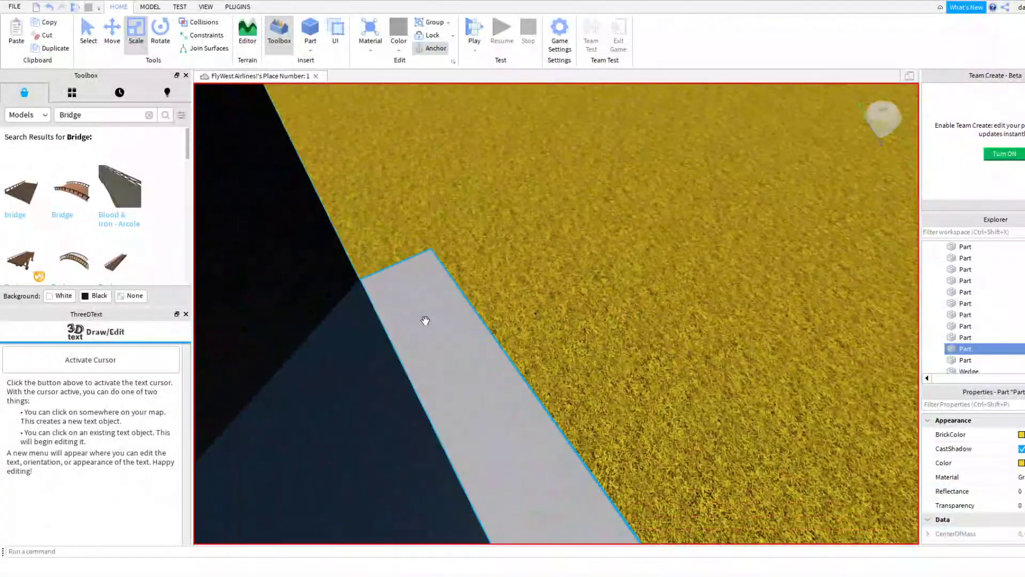
{"action": "left_click", "coordinate": [423, 316]}
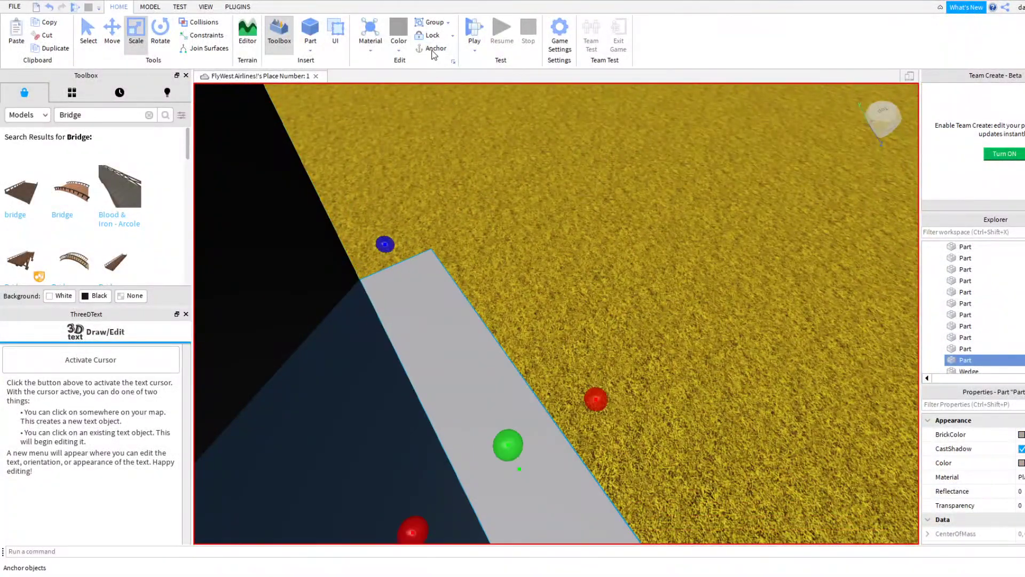
{"action": "right_click_drag", "start_coordinate": [569, 265], "coordinate": [544, 272]}
{"action": "left_click", "coordinate": [572, 348]}
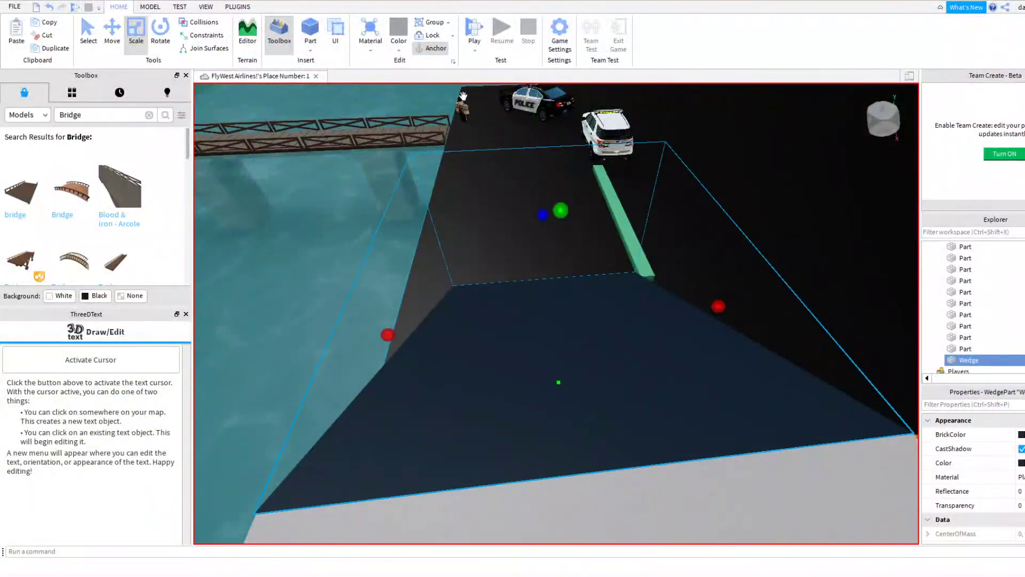
{"action": "scroll", "coordinate": [550, 208], "scroll_direction": "up", "scroll_amount": 5}
Stretch the grey slab from the ramp along the water's edge to the platform's far end.
{"action": "left_click", "coordinate": [615, 354]}
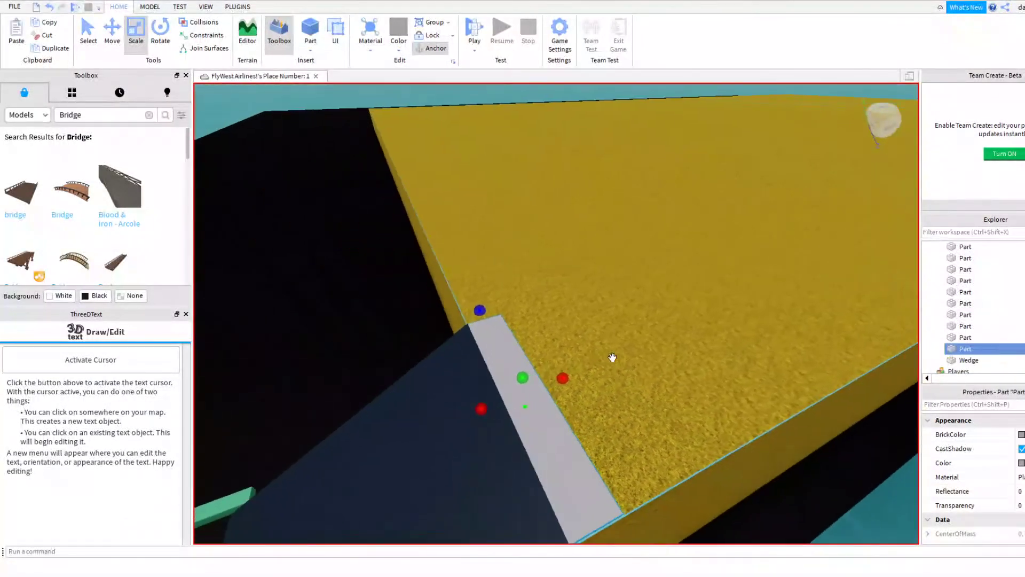
{"action": "key", "text": "d"}
{"action": "left_click_drag", "start_coordinate": [516, 380], "coordinate": [716, 233]}
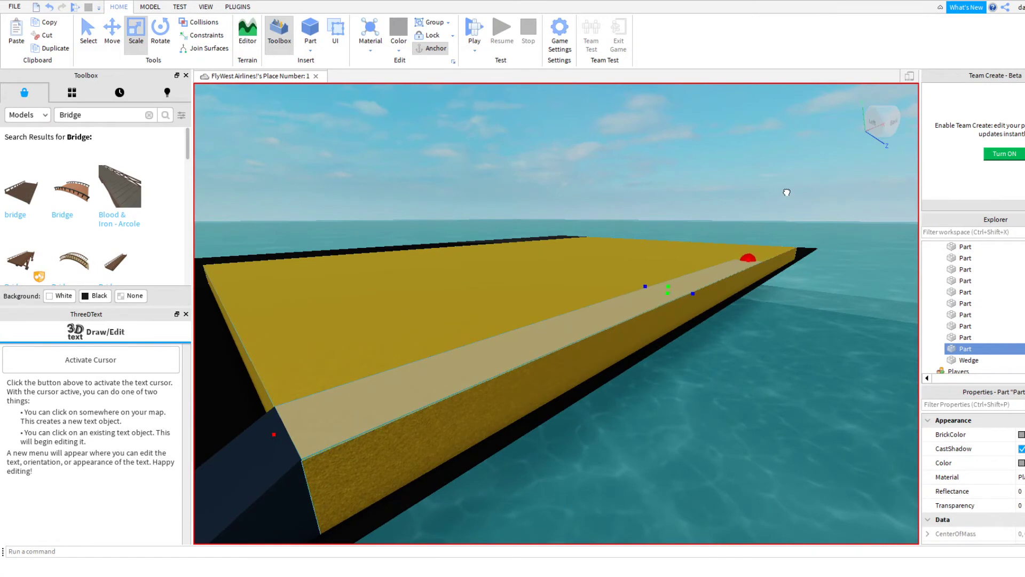
{"action": "left_click_drag", "start_coordinate": [765, 226], "coordinate": [785, 208]}
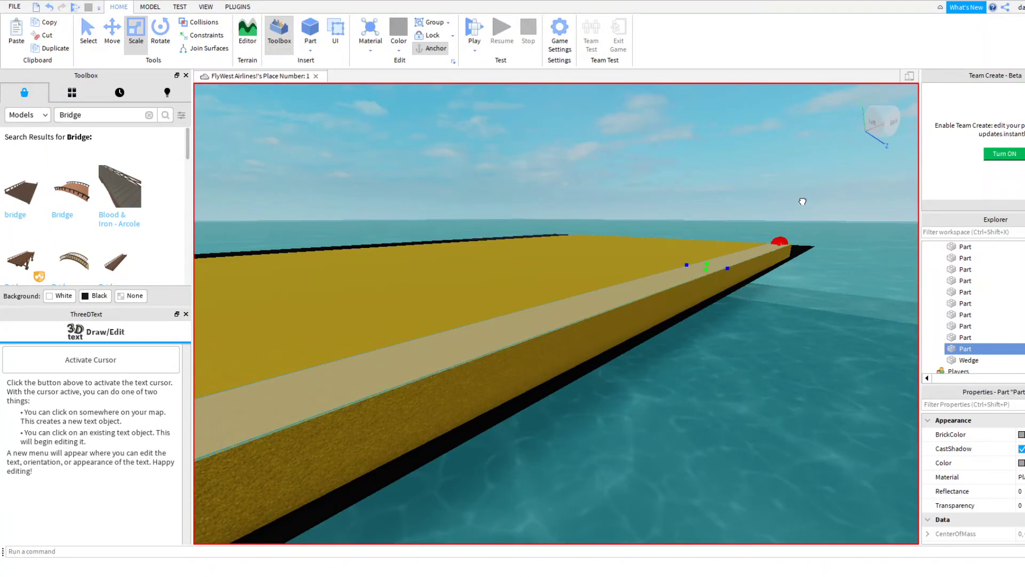
{"action": "left_click_drag", "start_coordinate": [802, 201], "coordinate": [802, 202]}
{"action": "right_click_drag", "start_coordinate": [706, 229], "coordinate": [671, 241]}
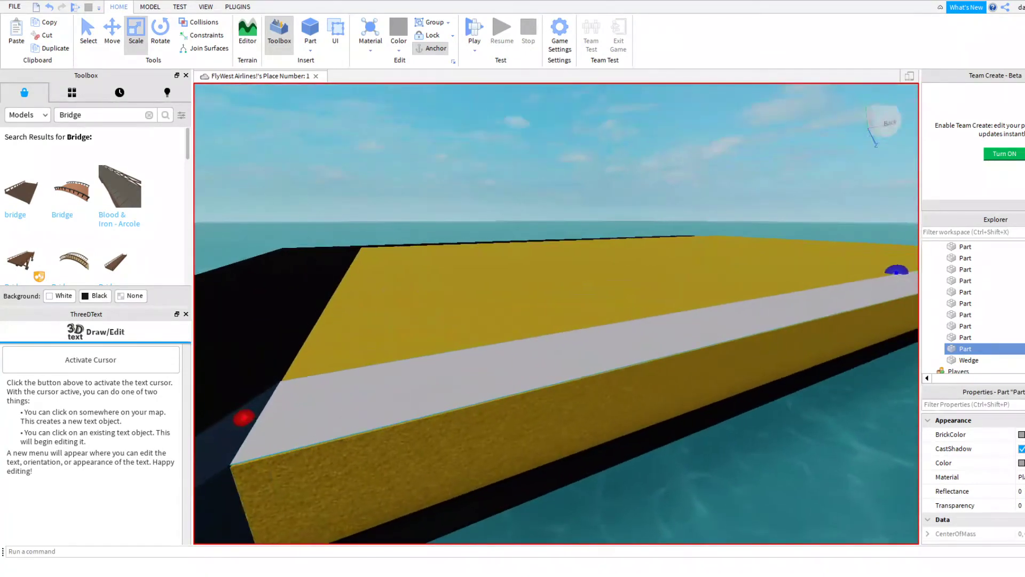
Recolour the long grey strip along the platform's water side dark red.
{"action": "left_click", "coordinate": [1020, 434]}
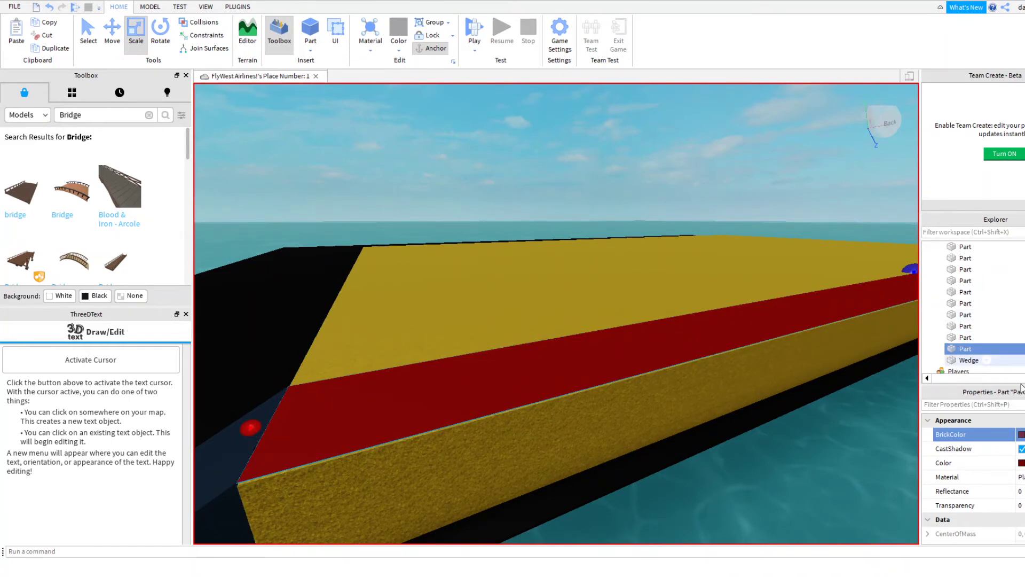
{"action": "mouse_move", "coordinate": [788, 348]}
{"action": "right_mouse_down"}
{"action": "mouse_move", "coordinate": [753, 348]}
{"action": "mouse_move", "coordinate": [838, 345]}
{"action": "mouse_move", "coordinate": [775, 345]}
{"action": "right_mouse_up"}
{"action": "key", "text": "w"}
{"action": "key", "text": "w"}
{"action": "key", "text": "s"}
{"action": "right_click_drag", "start_coordinate": [684, 314], "coordinate": [663, 292]}
{"action": "key", "text": "w"}
{"action": "key", "text": "s"}
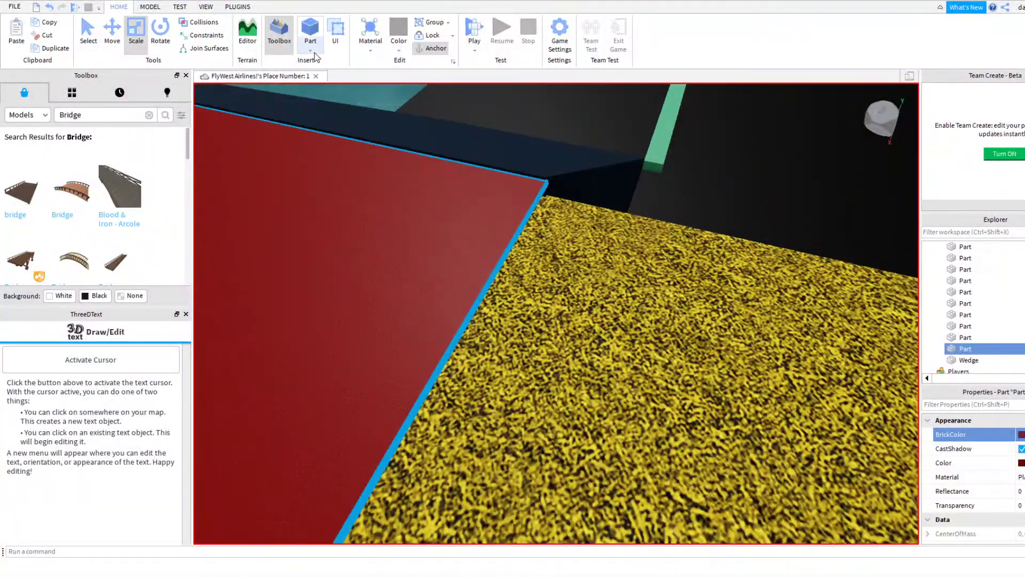
Insert a block beside the red strip at the ramp's corner and trim its end toward the platform's front edge.
{"action": "left_click", "coordinate": [310, 32]}
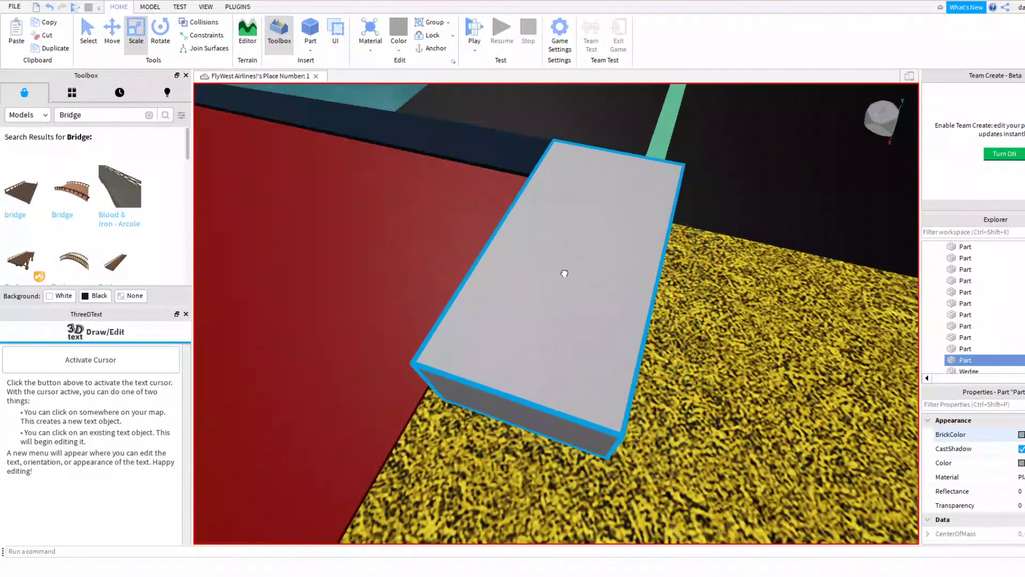
{"action": "left_click_drag", "start_coordinate": [538, 265], "coordinate": [556, 258]}
{"action": "mouse_move", "coordinate": [556, 259]}
{"action": "right_mouse_down"}
{"action": "mouse_move", "coordinate": [547, 252]}
{"action": "mouse_move", "coordinate": [562, 239]}
{"action": "right_mouse_up"}
{"action": "right_click_drag", "start_coordinate": [465, 222], "coordinate": [463, 223]}
{"action": "scroll", "coordinate": [464, 222], "scroll_direction": "up", "scroll_amount": 2}
{"action": "scroll", "coordinate": [463, 222], "scroll_direction": "down", "scroll_amount": 5}
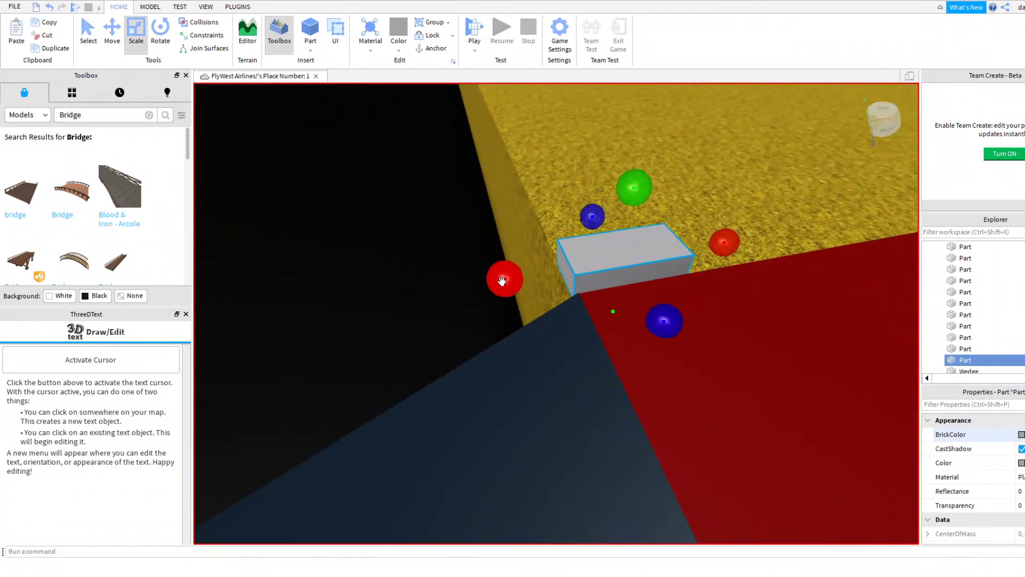
{"action": "mouse_move", "coordinate": [501, 281]}
{"action": "left_mouse_down"}
{"action": "mouse_move", "coordinate": [516, 280]}
{"action": "mouse_move", "coordinate": [506, 277]}
{"action": "left_mouse_up"}
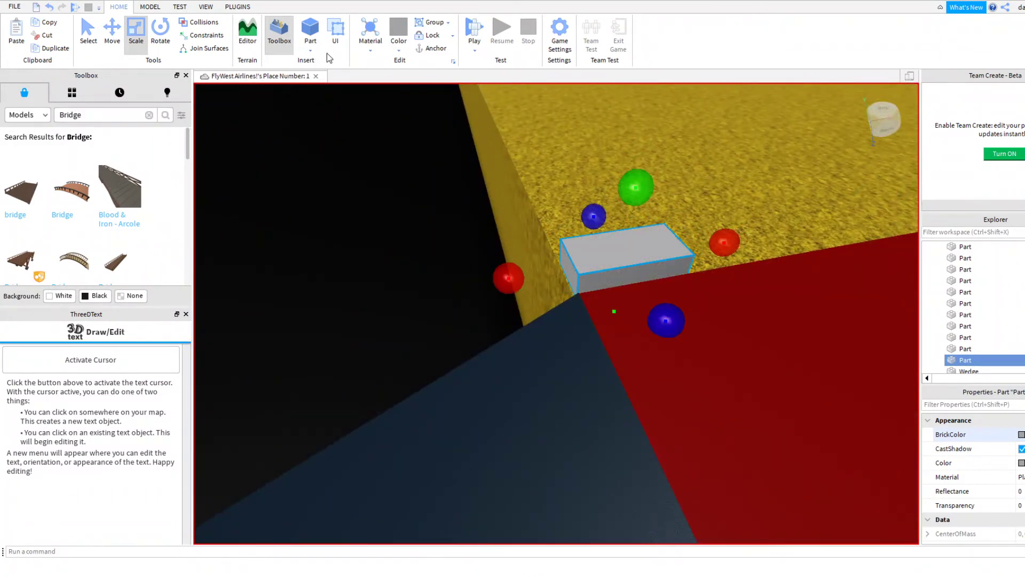
Anchor the new block, narrow it to a thin bar and lengthen it along the red strip's inner edge.
{"action": "right_click_drag", "start_coordinate": [506, 100], "coordinate": [529, 123]}
{"action": "left_click_drag", "start_coordinate": [564, 390], "coordinate": [593, 403]}
{"action": "left_click_drag", "start_coordinate": [673, 326], "coordinate": [680, 295]}
{"action": "scroll", "coordinate": [677, 304], "scroll_direction": "down", "scroll_amount": 4}
{"action": "right_click_drag", "start_coordinate": [680, 295], "coordinate": [680, 283]}
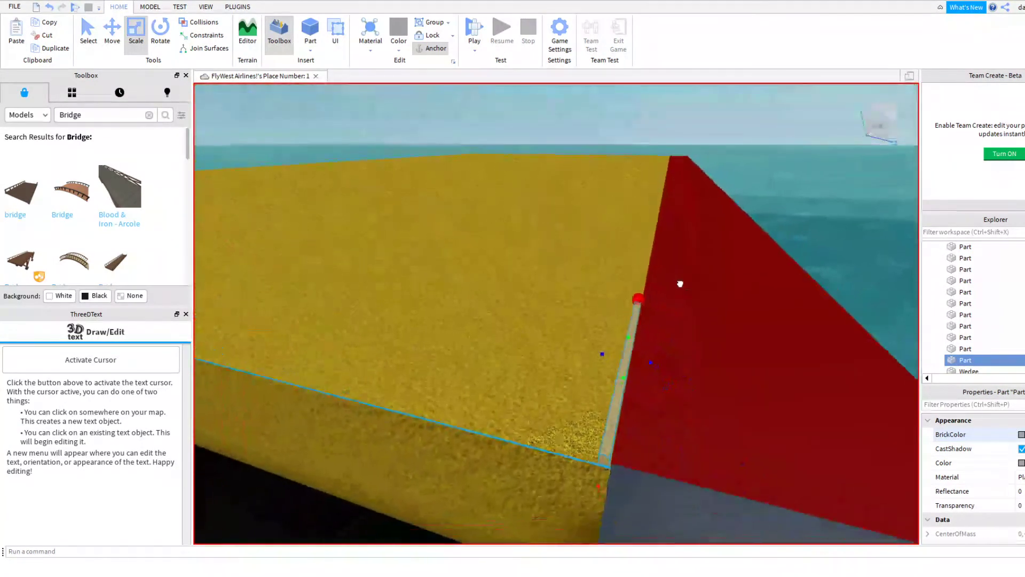
Raise the thin bar beside the red strip into an upright wall.
{"action": "left_click_drag", "start_coordinate": [619, 332], "coordinate": [604, 257]}
{"action": "key", "text": "d"}
{"action": "right_click_drag", "start_coordinate": [634, 260], "coordinate": [634, 260]}
{"action": "scroll", "coordinate": [635, 259], "scroll_direction": "down", "scroll_amount": 3}
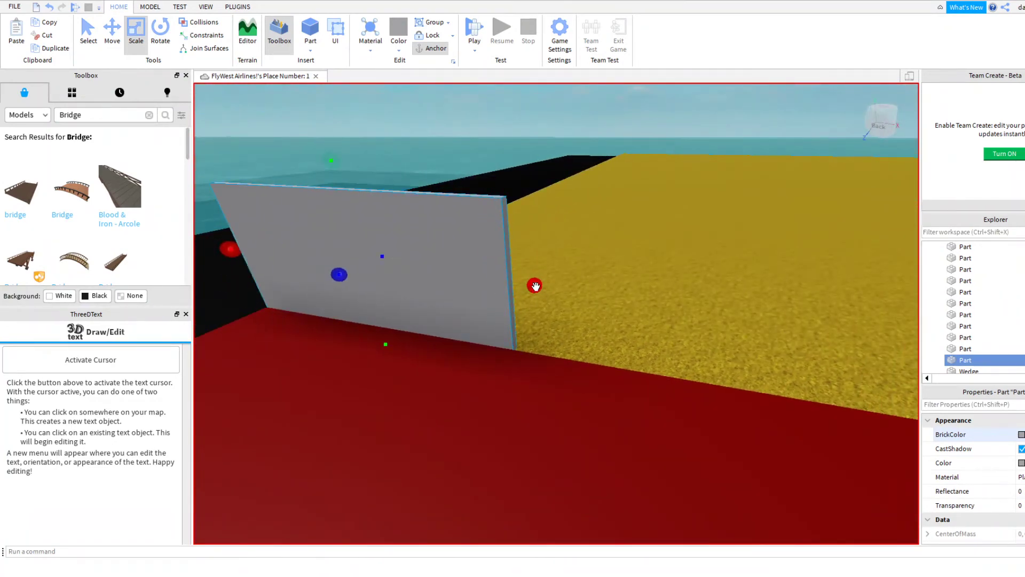
Lengthen the grey wall slightly along the red strip and adjust its height.
{"action": "left_click_drag", "start_coordinate": [535, 287], "coordinate": [567, 290]}
{"action": "left_click_drag", "start_coordinate": [344, 160], "coordinate": [347, 120]}
{"action": "right_click_drag", "start_coordinate": [348, 120], "coordinate": [348, 119]}
{"action": "left_click_drag", "start_coordinate": [348, 119], "coordinate": [347, 121]}
{"action": "right_click_drag", "start_coordinate": [348, 119], "coordinate": [347, 122]}
{"action": "left_click_drag", "start_coordinate": [347, 122], "coordinate": [343, 170]}
Extend the grey wall farther along the red strip's inner edge, away from the ramp.
{"action": "left_click_drag", "start_coordinate": [551, 332], "coordinate": [575, 329]}
{"action": "right_click_drag", "start_coordinate": [575, 328], "coordinate": [552, 327]}
{"action": "key", "text": "w"}
{"action": "key", "text": "a"}
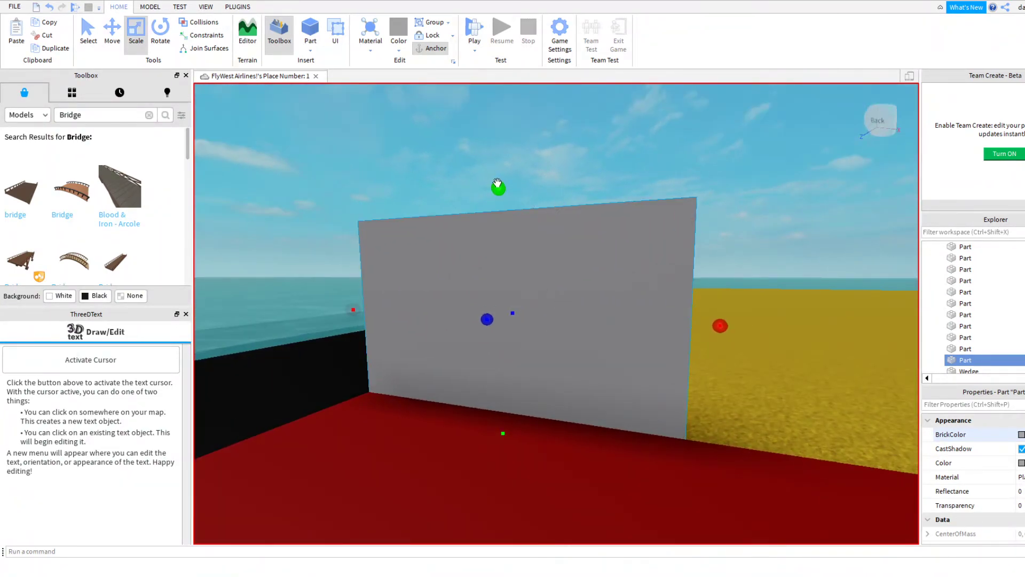
{"action": "mouse_move", "coordinate": [718, 324]}
{"action": "left_mouse_down"}
{"action": "mouse_move", "coordinate": [728, 328]}
{"action": "mouse_move", "coordinate": [710, 323]}
{"action": "mouse_move", "coordinate": [739, 325]}
{"action": "left_mouse_up"}
{"action": "key", "text": "s"}
{"action": "key", "text": "d"}
{"action": "mouse_move", "coordinate": [738, 325]}
{"action": "right_mouse_down"}
{"action": "mouse_move", "coordinate": [758, 320]}
{"action": "mouse_move", "coordinate": [744, 324]}
{"action": "right_mouse_up"}
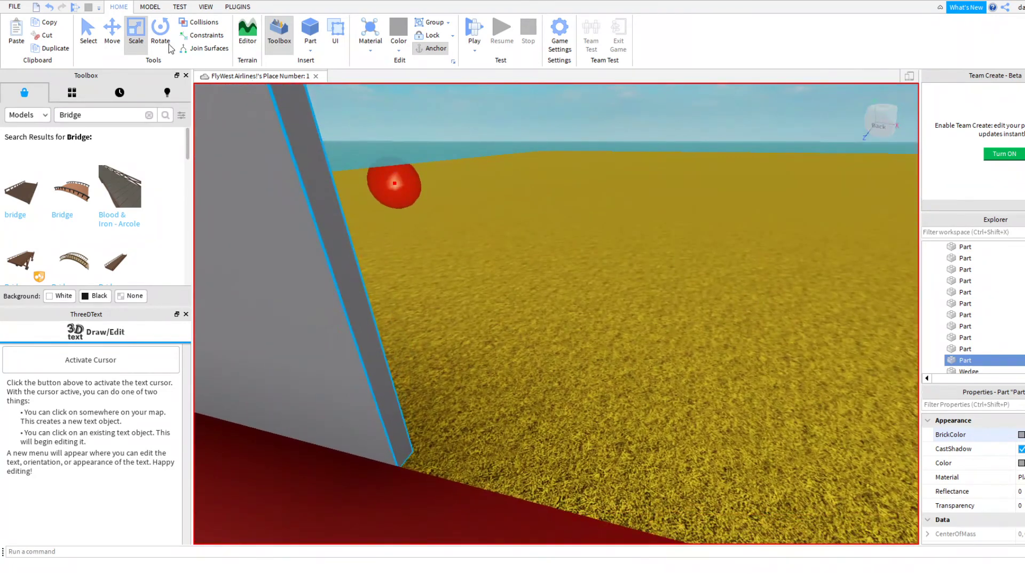
{"action": "key", "text": "s"}
{"action": "left_click", "coordinate": [150, 8]}
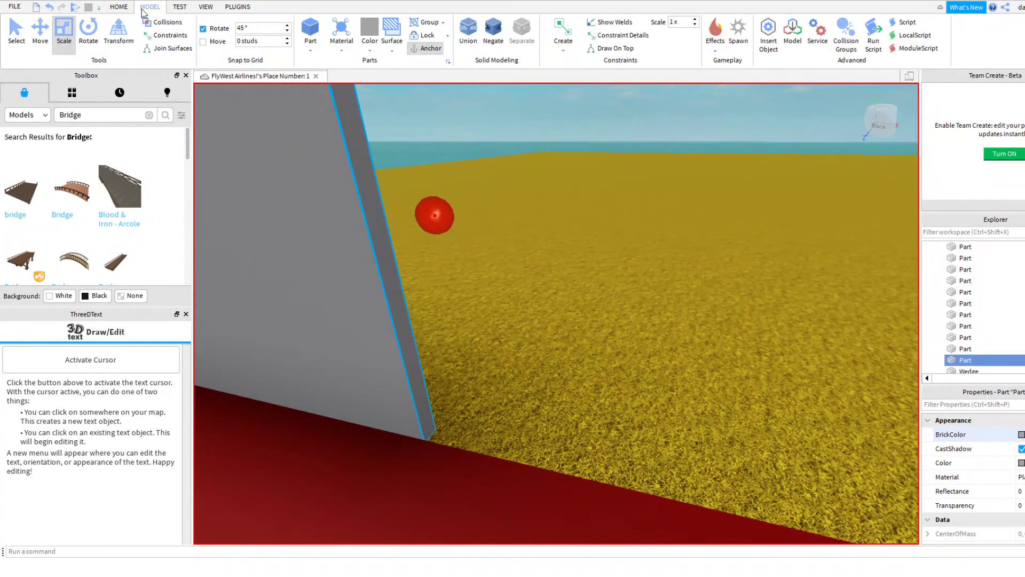
{"action": "left_click", "coordinate": [120, 7]}
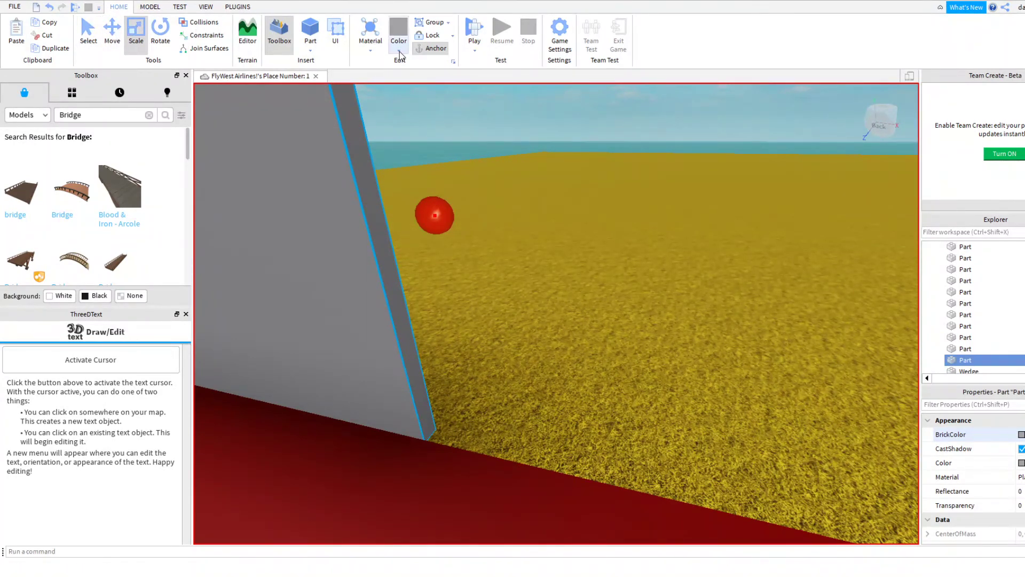
Replace the toolbox model search with "door".
{"action": "left_click", "coordinate": [149, 116]}
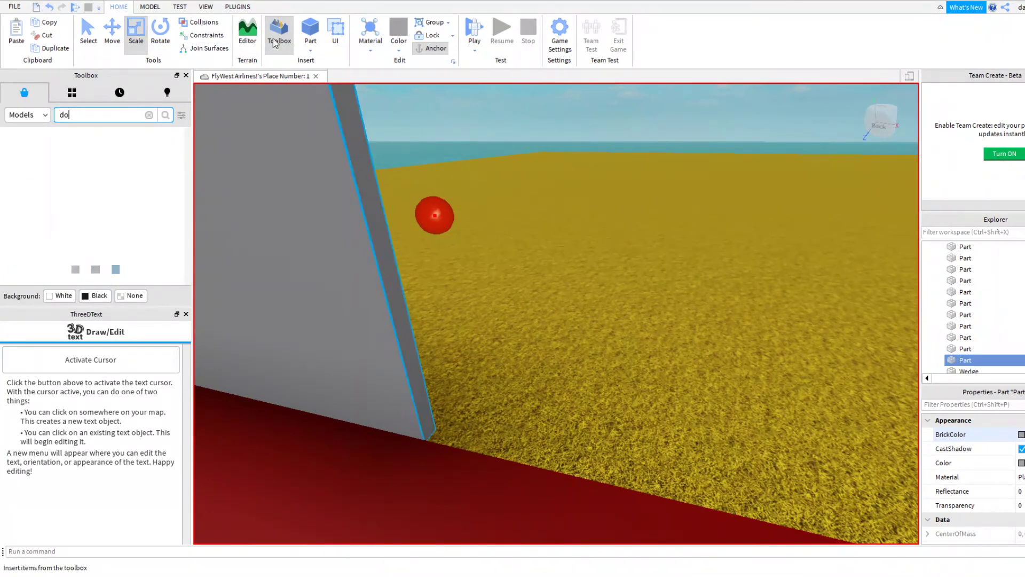
{"action": "key", "text": "Return"}
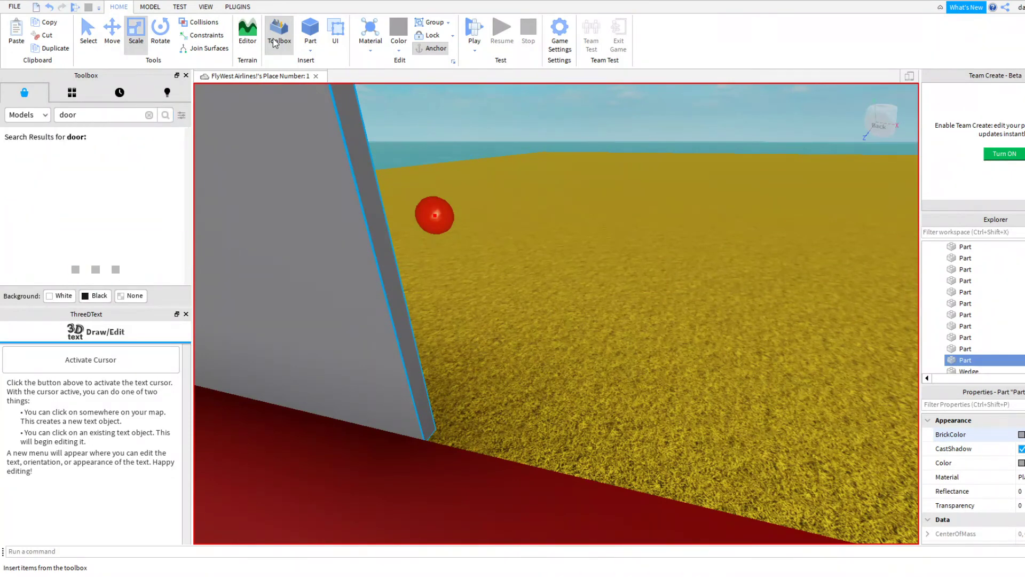
{"action": "right_click_drag", "start_coordinate": [662, 292], "coordinate": [655, 295]}
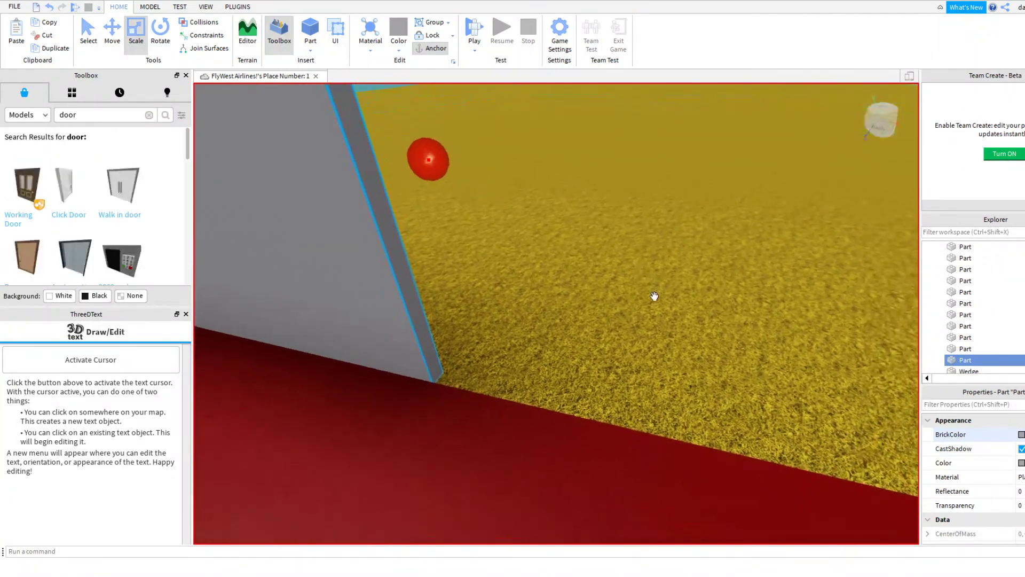
Insert the "Walk in door" model from the door search results into the scene.
{"action": "mouse_move", "coordinate": [24, 206]}
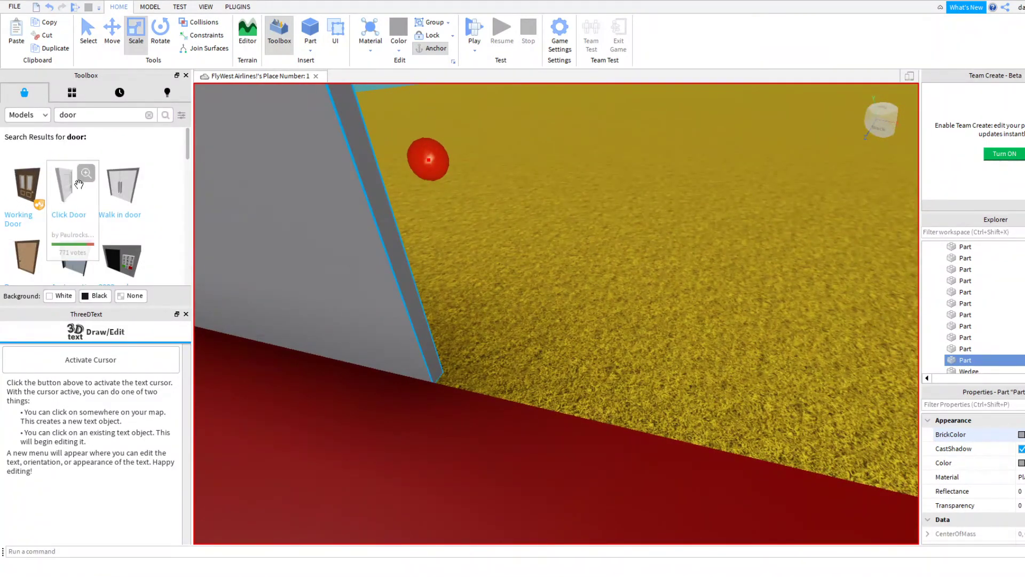
{"action": "mouse_move", "coordinate": [122, 183]}
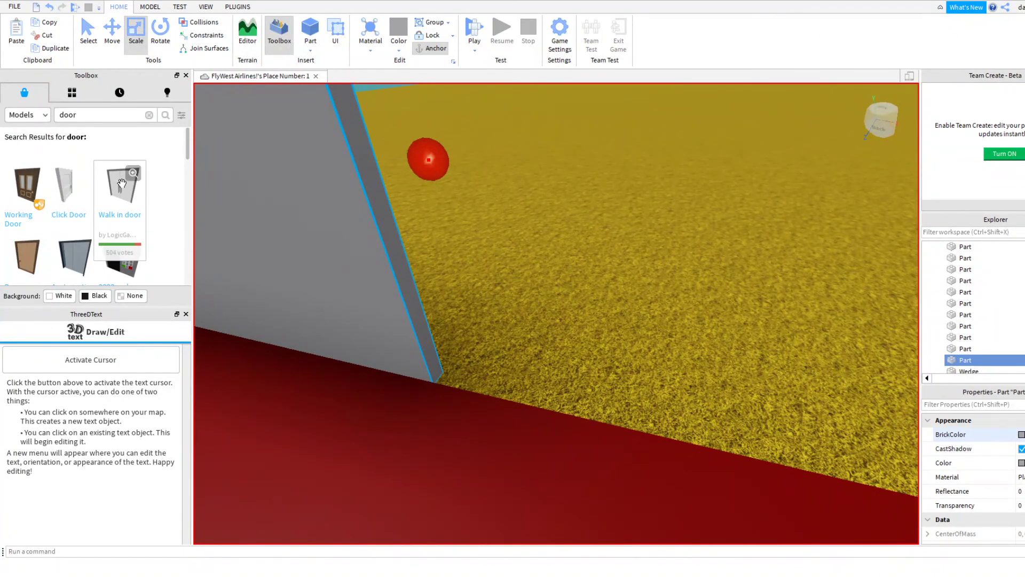
{"action": "left_click", "coordinate": [117, 198]}
{"action": "mouse_move", "coordinate": [529, 323]}
{"action": "right_mouse_down"}
{"action": "mouse_move", "coordinate": [520, 320]}
{"action": "mouse_move", "coordinate": [531, 322]}
{"action": "right_mouse_up"}
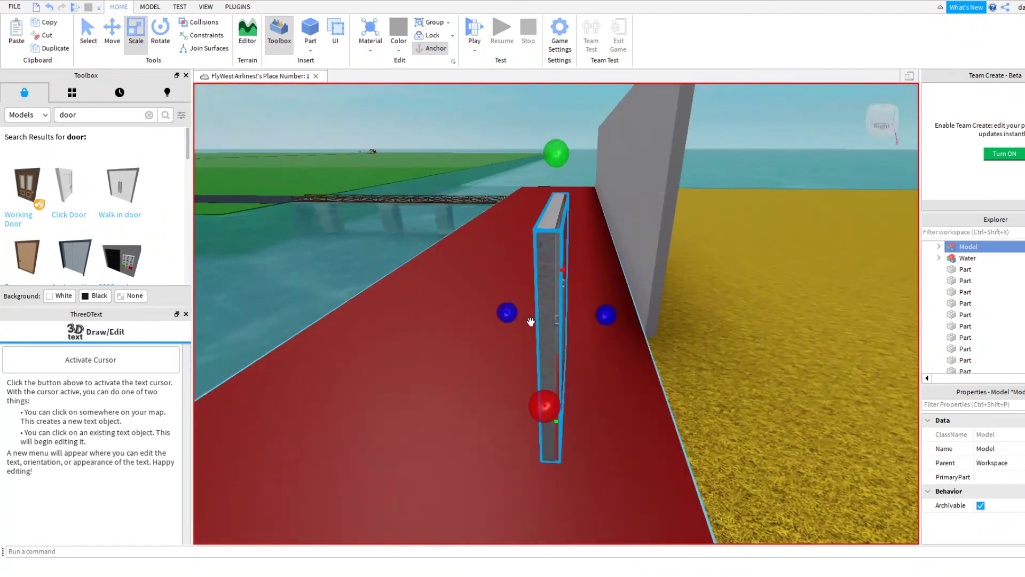
Move the inserted door against the end of the grey wall, along the red walkway's inner edge.
{"action": "left_click", "coordinate": [112, 40]}
{"action": "right_click_drag", "start_coordinate": [617, 315], "coordinate": [665, 318]}
{"action": "left_click_drag", "start_coordinate": [665, 318], "coordinate": [568, 247]}
{"action": "right_click_drag", "start_coordinate": [568, 247], "coordinate": [569, 245]}
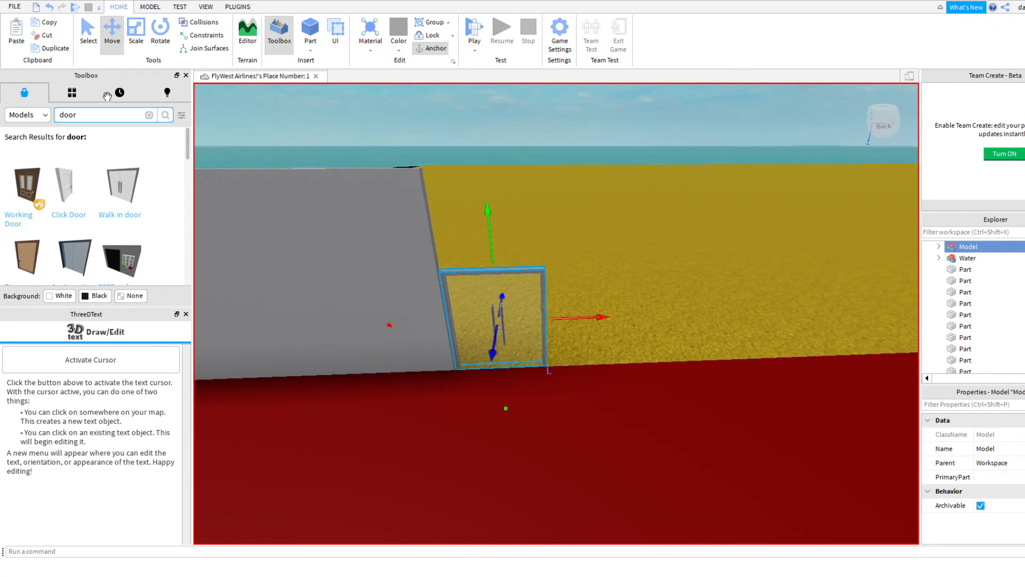
Replace the toolbox search text with "Bye guys!".
{"action": "left_click", "coordinate": [148, 115]}
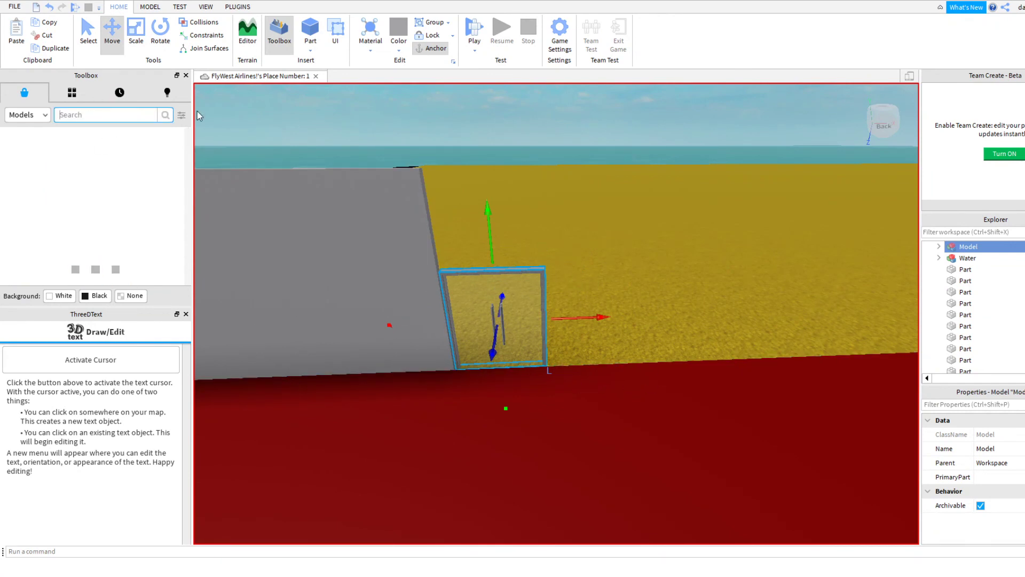
{"action": "type", "text": "Bye guys!"}
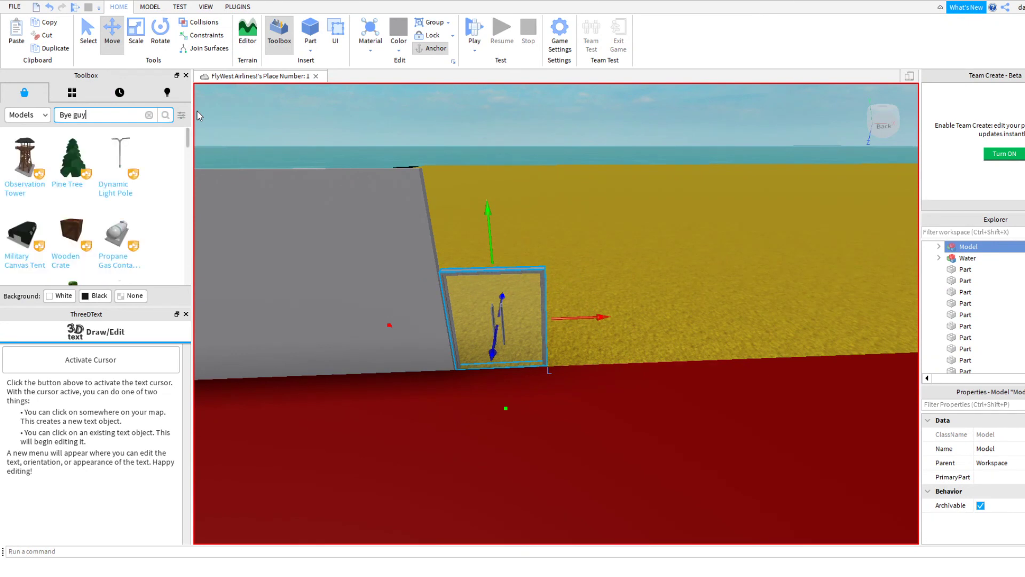